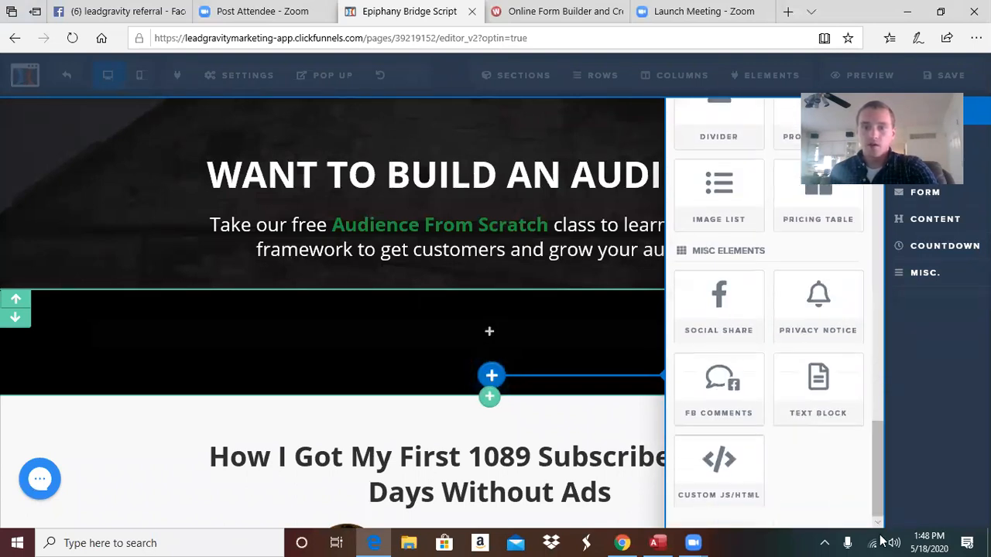
# Add a Custom JS/HTML element below the opt-in page headline, then switch to the Wufoo tab
pyautogui.click(716, 472)
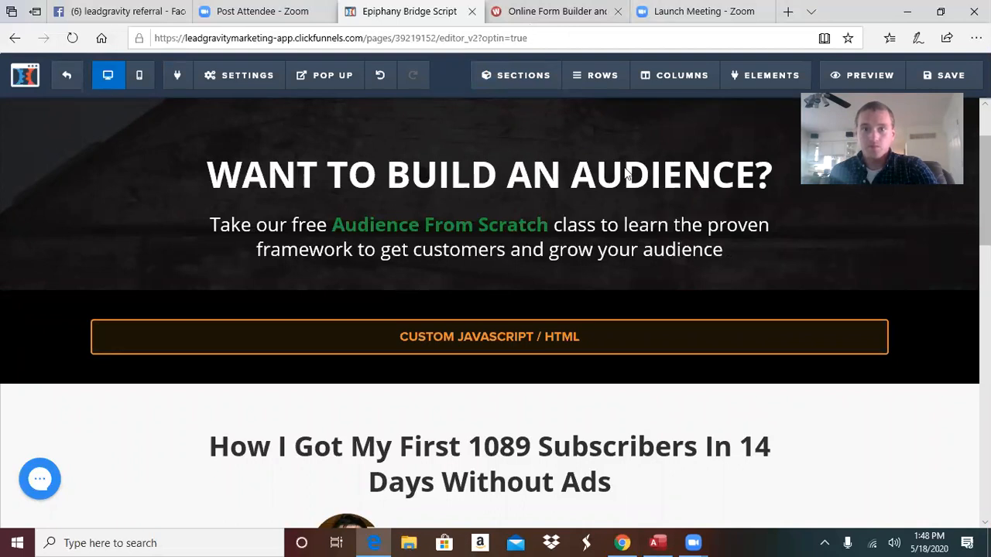
pyautogui.click(553, 17)
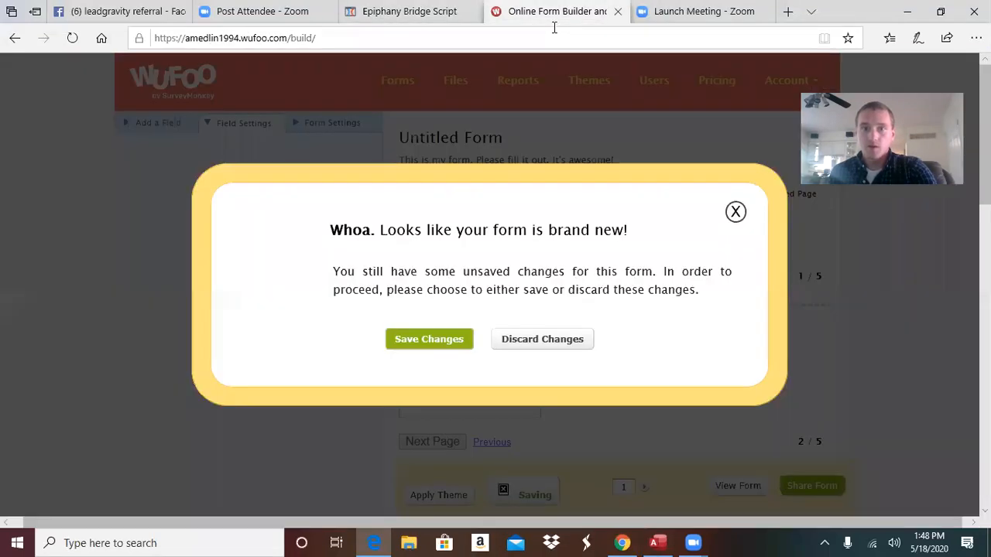
# Discard the old form's unsaved changes and start a new Wufoo form from scratch
pyautogui.click(545, 344)
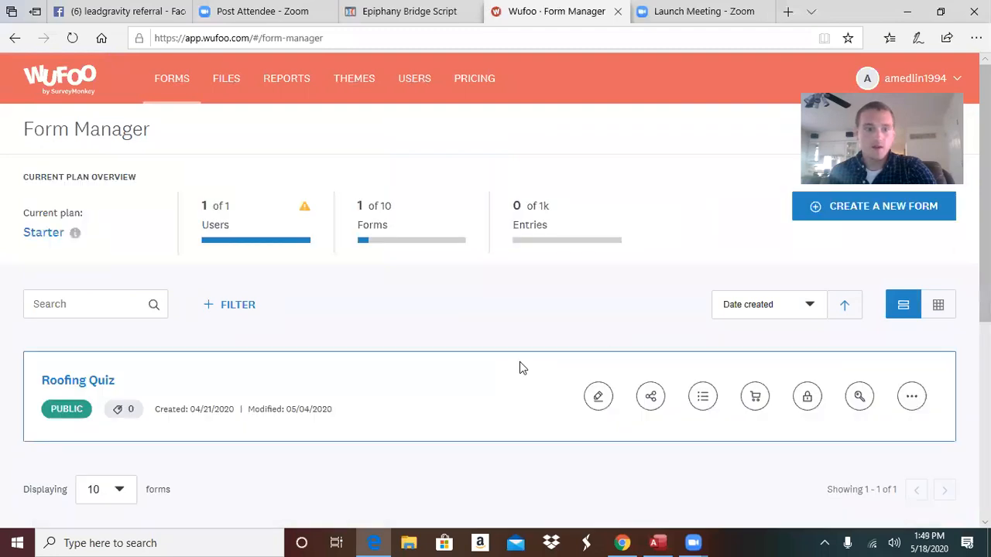
pyautogui.click(865, 215)
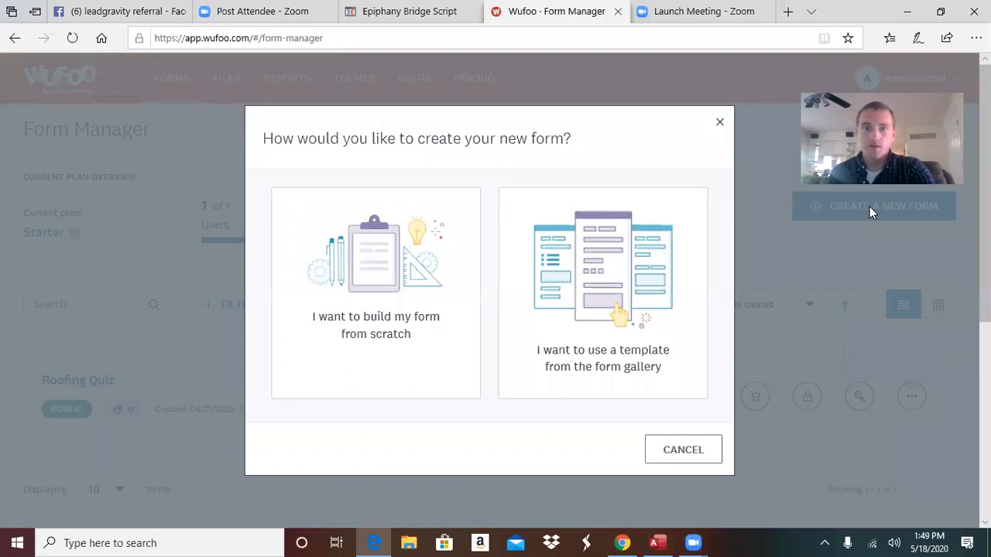
pyautogui.click(359, 217)
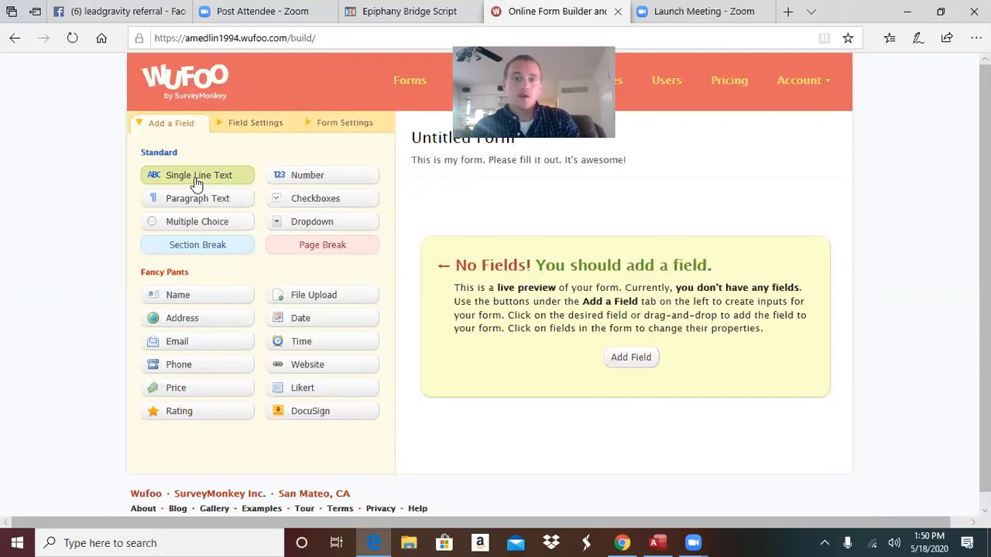
# Show the Untitled Form's title and description settings
pyautogui.click(427, 139)
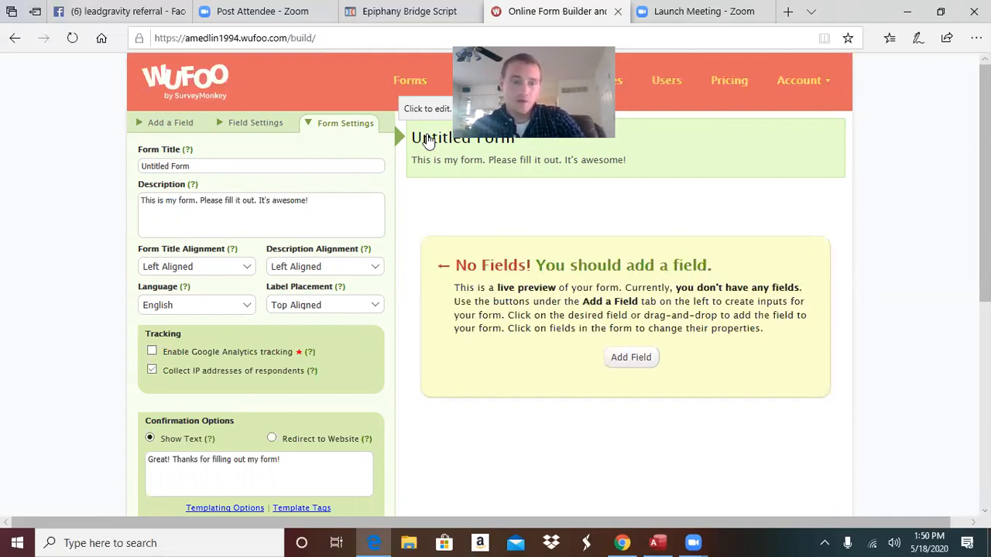
# Add a Single Line Text field to the form and select it for editing
pyautogui.click(139, 127)
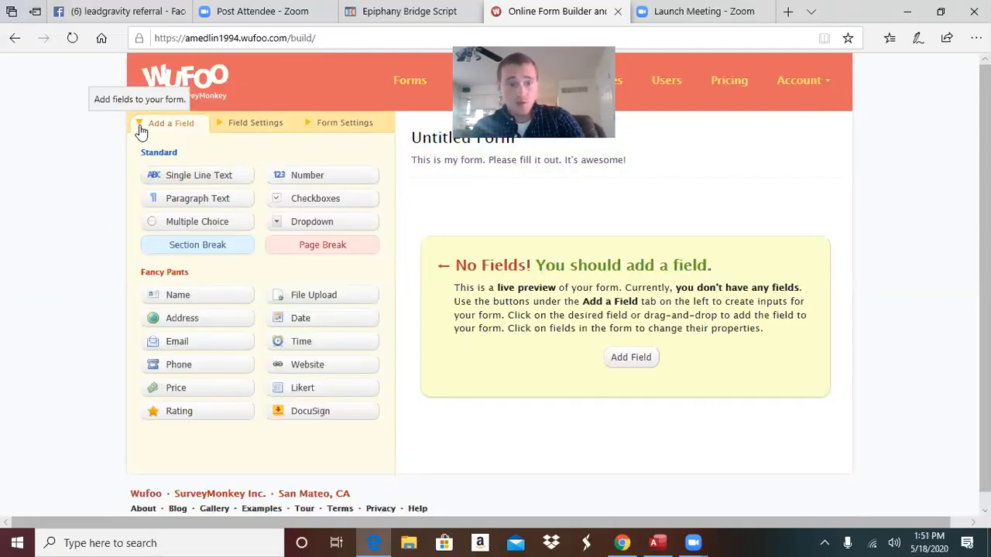
pyautogui.click(200, 177)
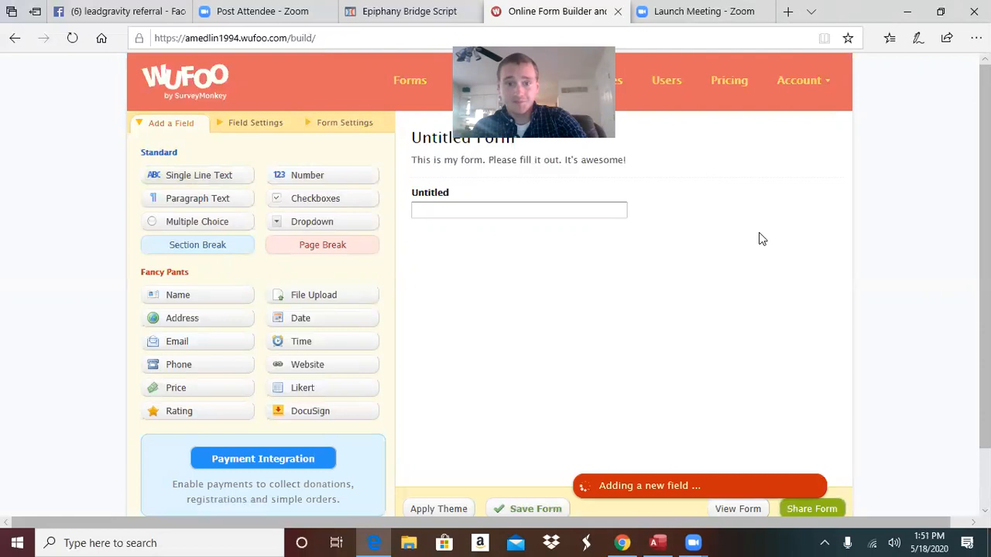
pyautogui.click(496, 198)
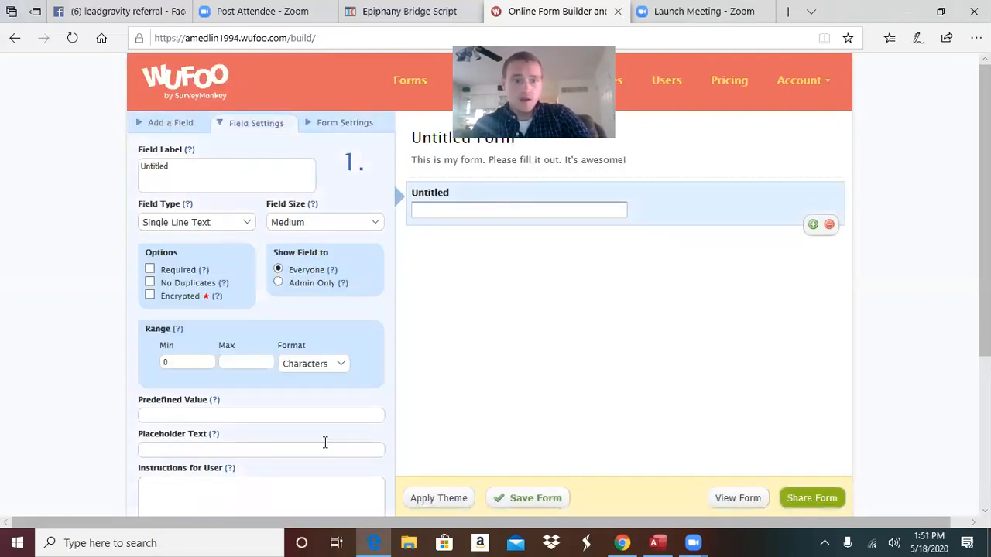
# Label the field 'What industry is your business in?' and make it required
pyautogui.moveTo(204, 185); pyautogui.dragTo(36, 175)
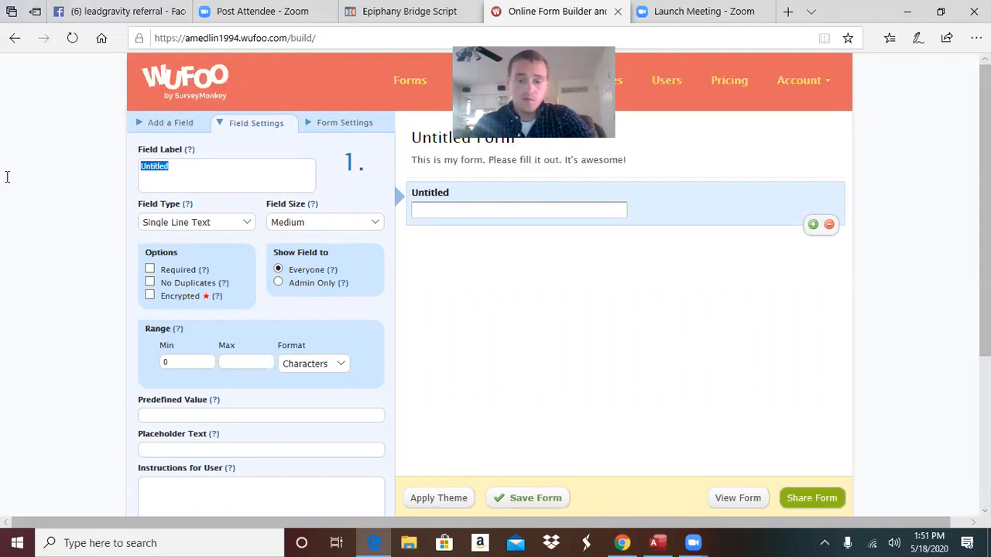
pyautogui.press('BackSpace')
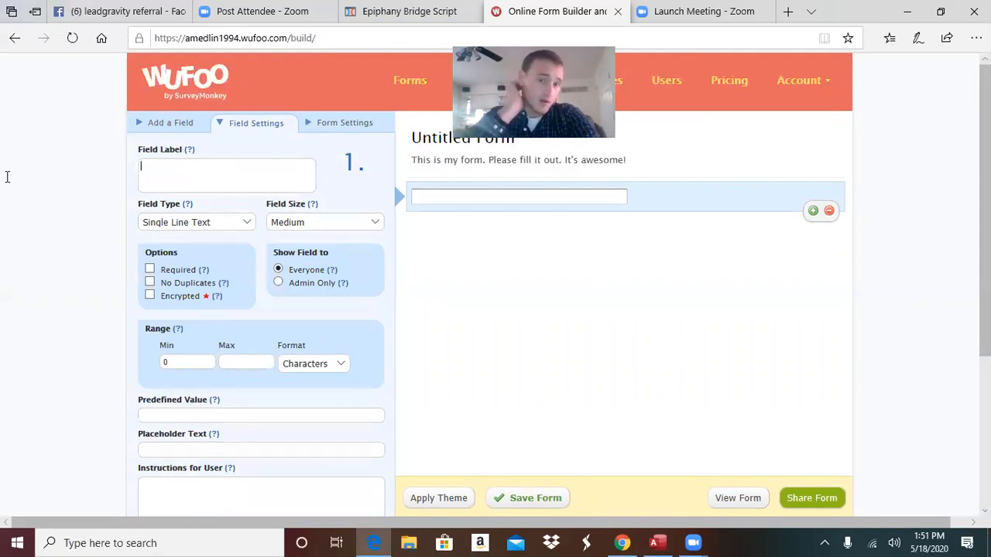
pyautogui.write('Te')
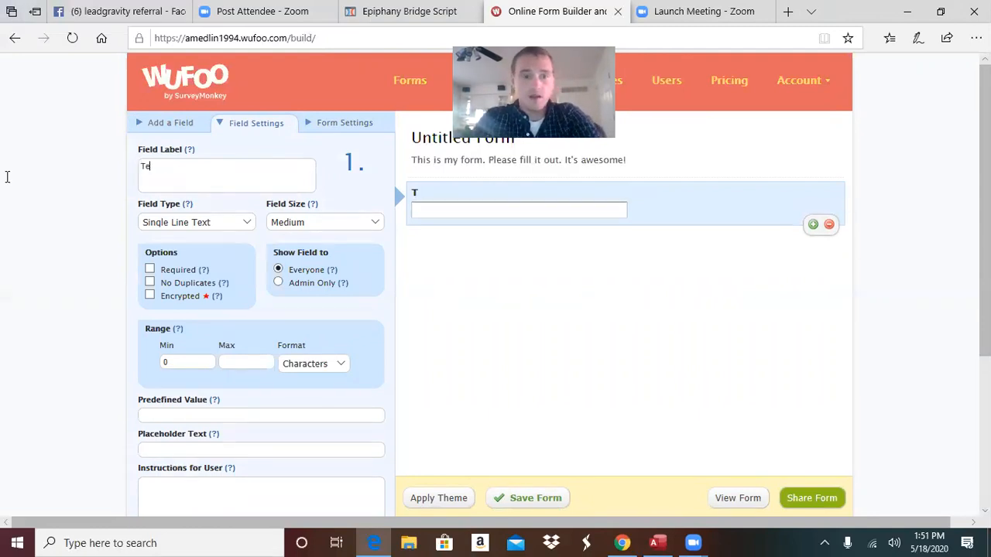
pyautogui.write('ll me')
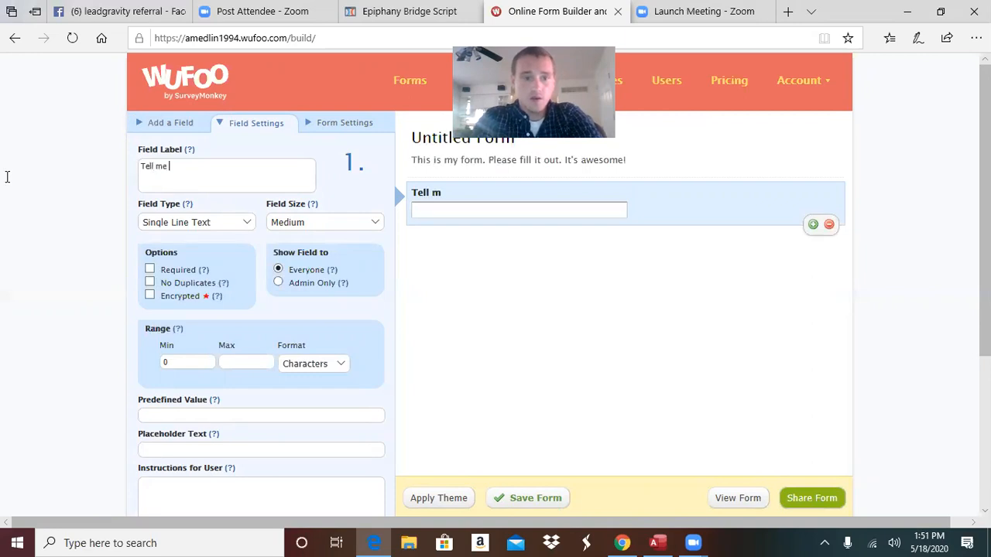
pyautogui.write(' more ab')
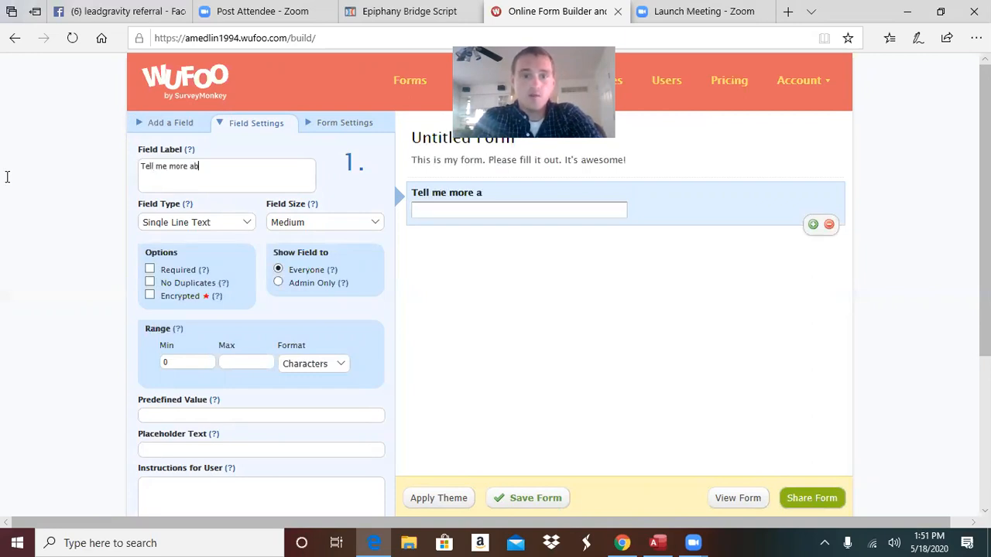
pyautogui.press('BackSpace')
pyautogui.press('BackSpace')
pyautogui.press('BackSpace')
pyautogui.press('BackSpace')
pyautogui.press('BackSpace')
pyautogui.press('BackSpace')
pyautogui.press('BackSpace')
pyautogui.press('BackSpace')
pyautogui.press('BackSpace')
pyautogui.press('BackSpace')
pyautogui.press('BackSpace')
pyautogui.press('BackSpace')
pyautogui.press('BackSpace')
pyautogui.press('BackSpace')
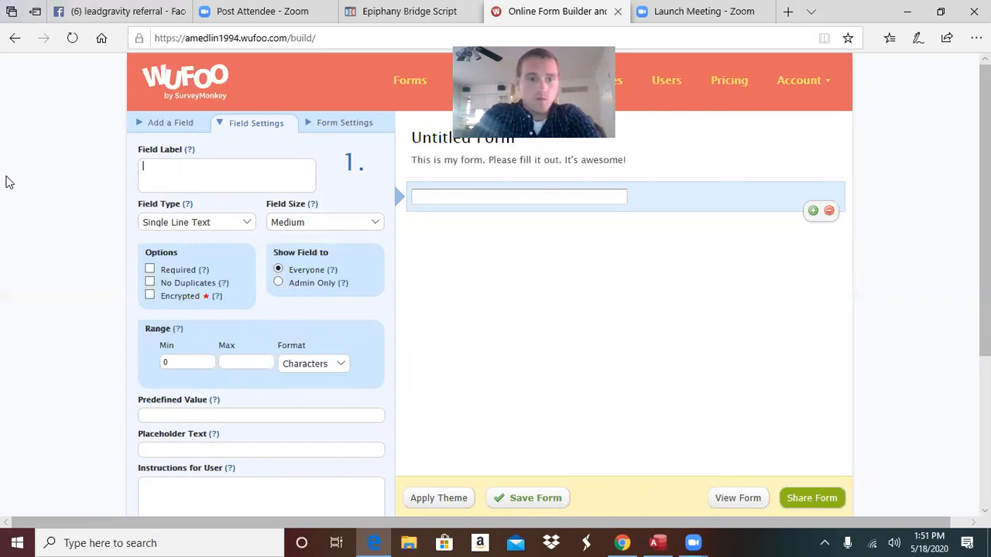
pyautogui.write('What industry is your business in?')
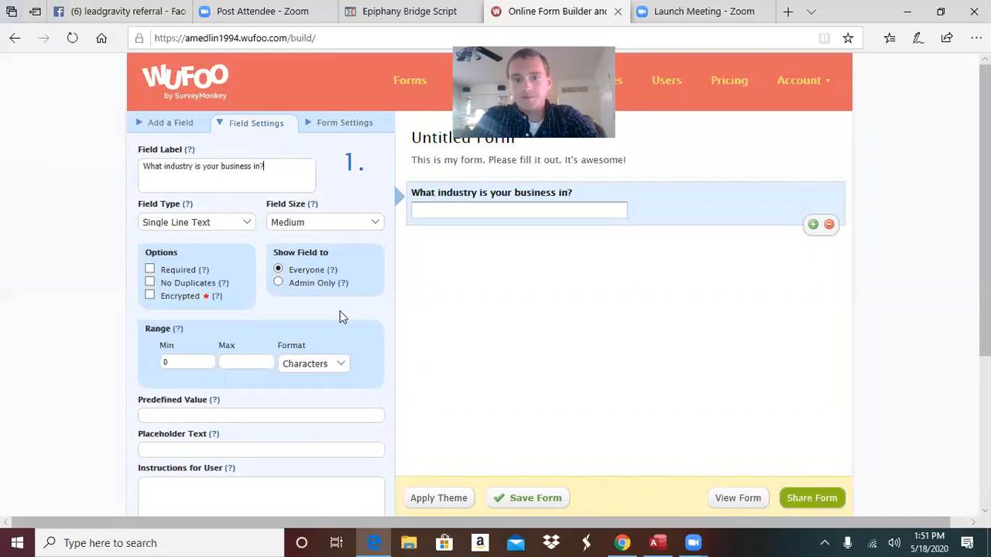
pyautogui.click(150, 270)
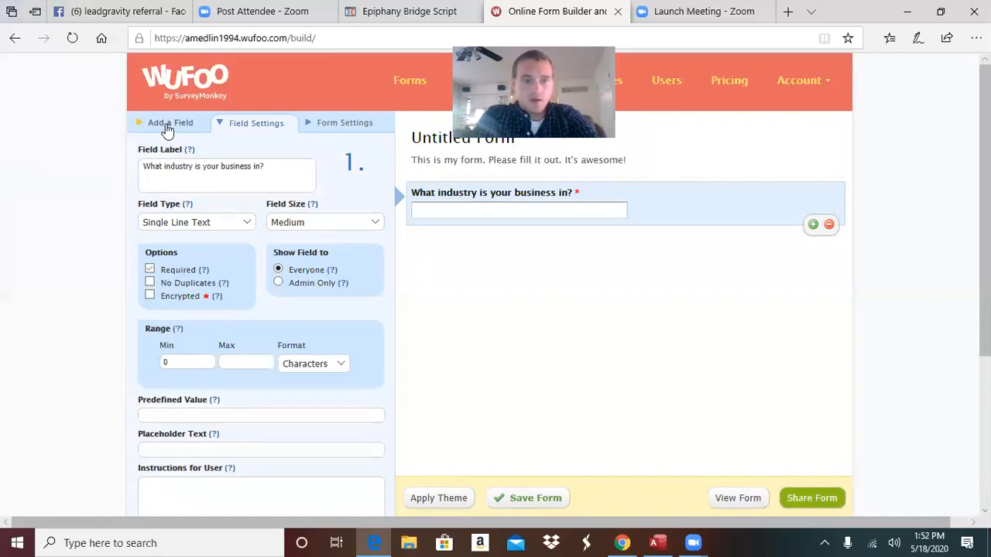
# Add a page break, then Name, Address and Email fields, then another page break
pyautogui.click(167, 127)
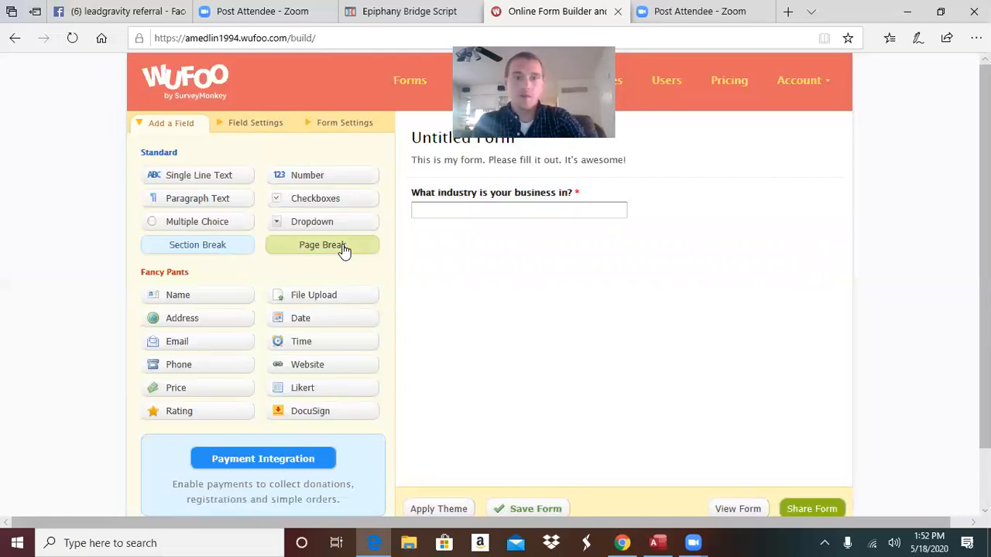
pyautogui.click(341, 246)
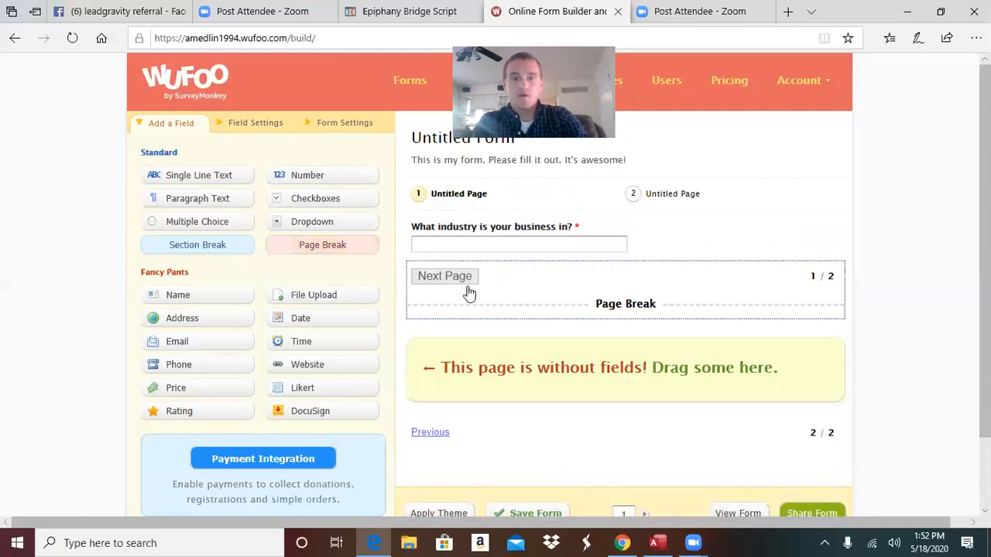
pyautogui.click(182, 301)
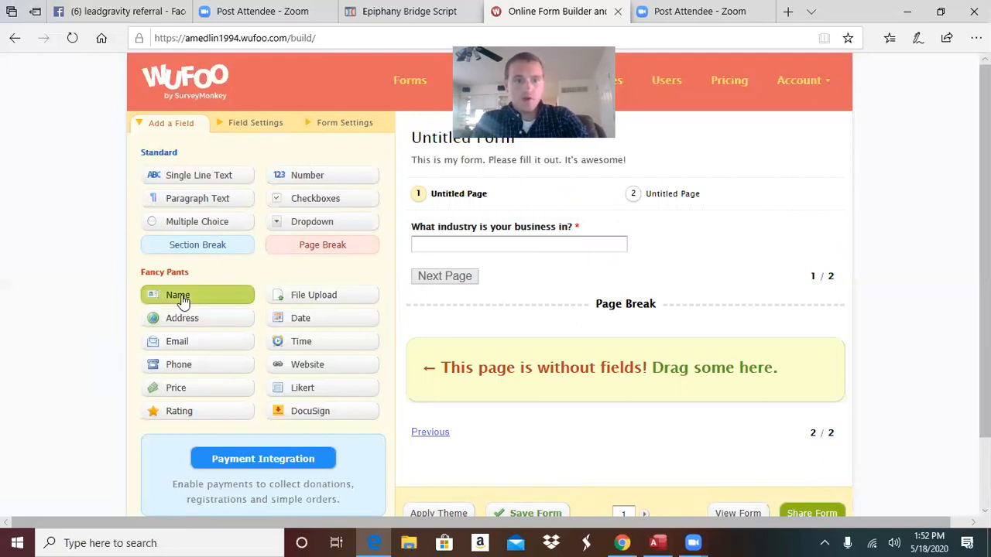
pyautogui.click(185, 320)
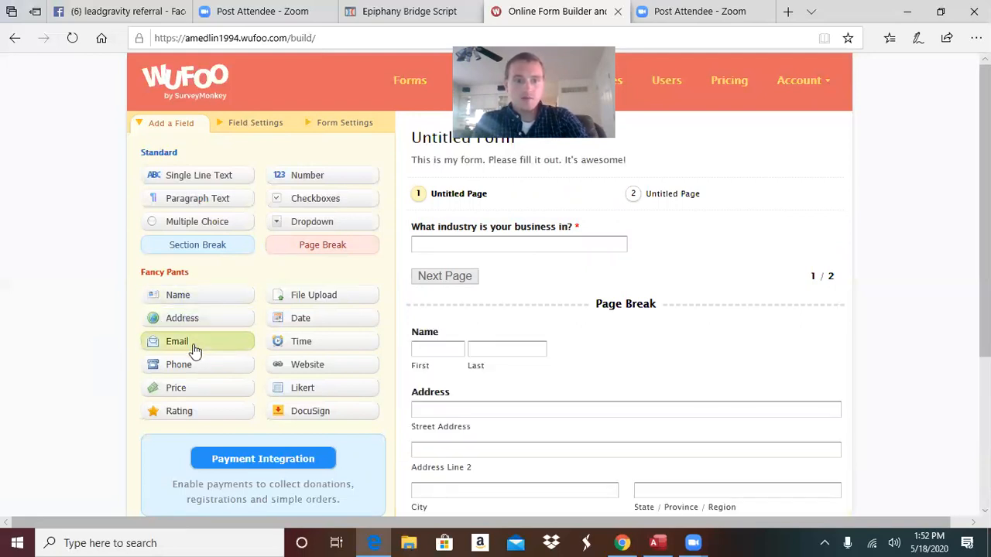
pyautogui.click(194, 350)
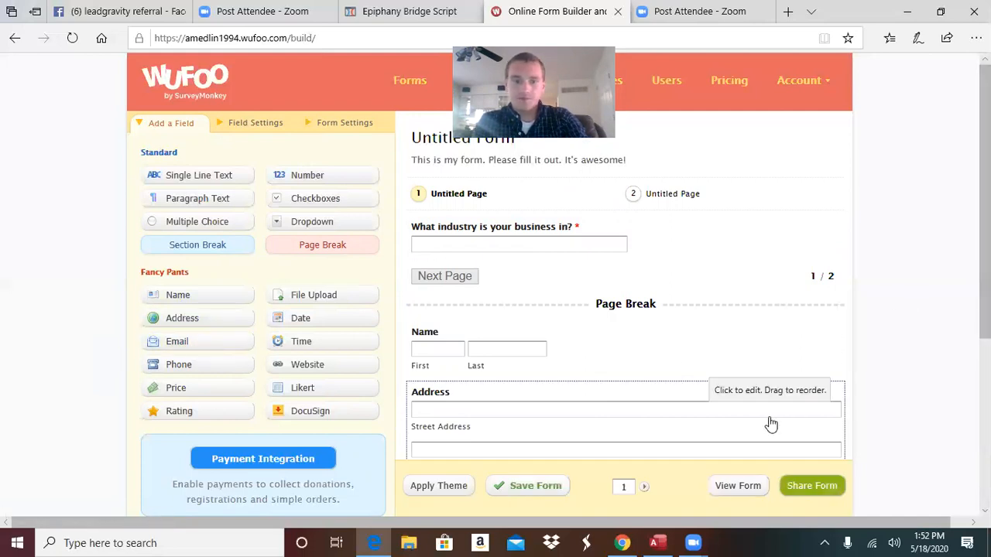
pyautogui.scroll(-1, 387, 302)
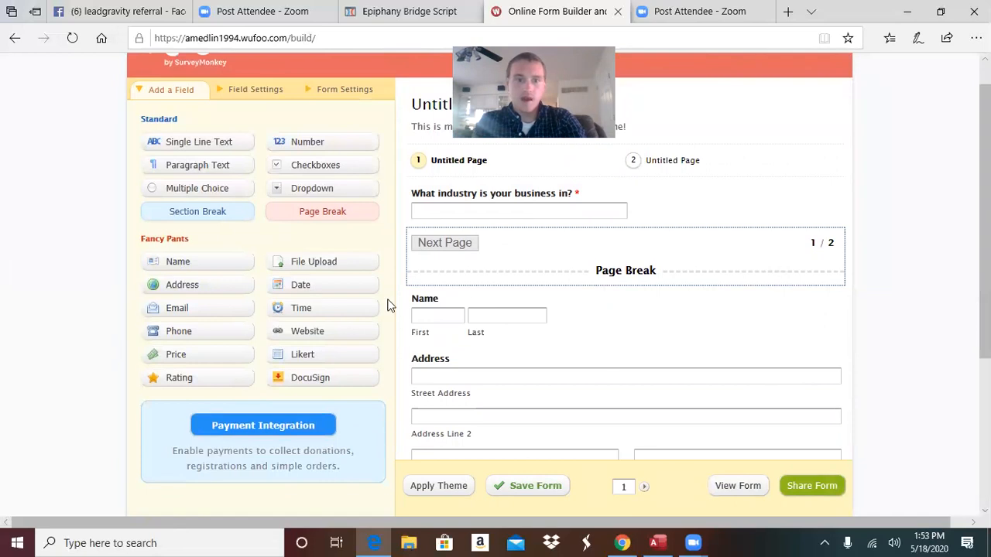
pyautogui.click(322, 229)
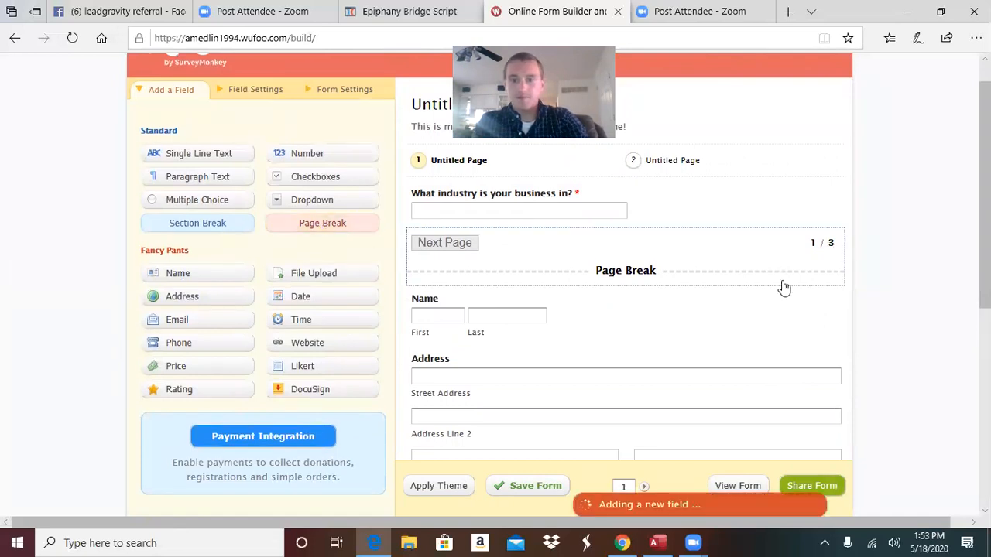
pyautogui.scroll(-1, 322, 227)
pyautogui.scroll(1, 322, 227)
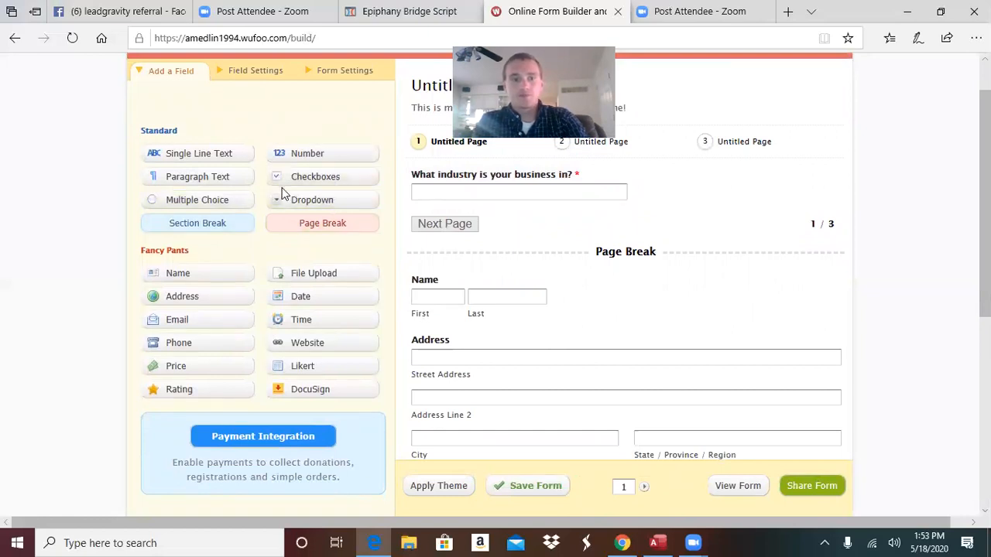
# Add a Check All That Apply checkbox field on page three and mark it required
pyautogui.click(296, 183)
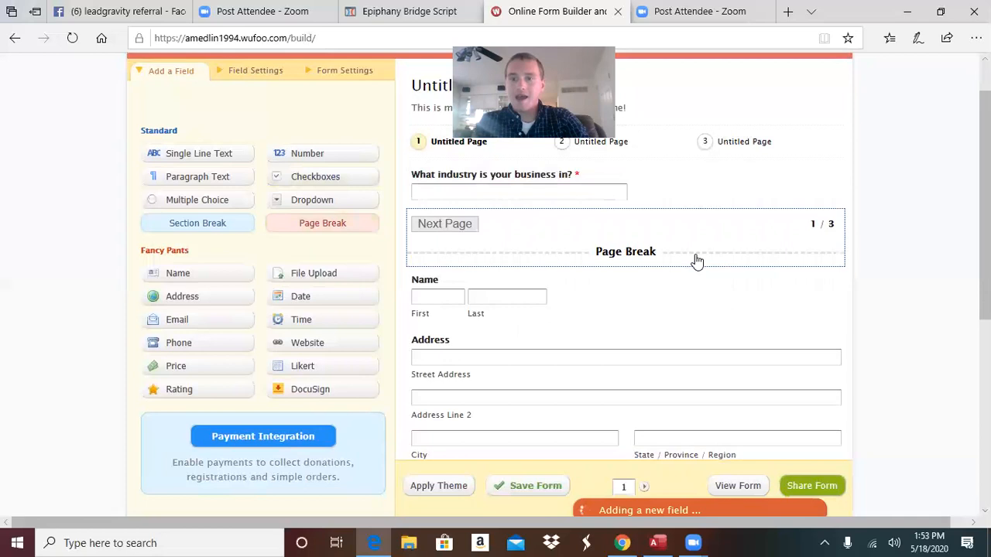
pyautogui.moveTo(984, 267); pyautogui.dragTo(985, 288)
pyautogui.scroll(-4, 592, 342)
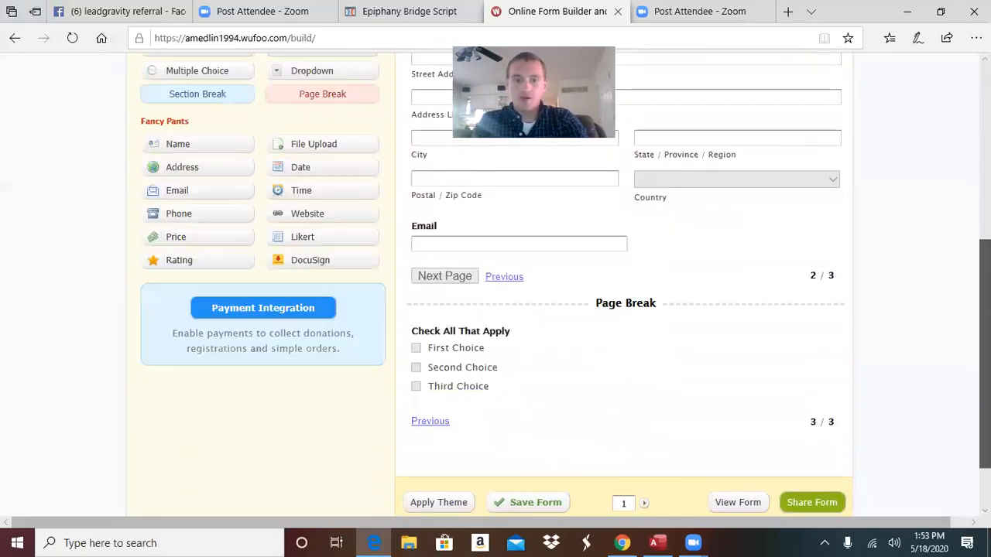
pyautogui.click(591, 339)
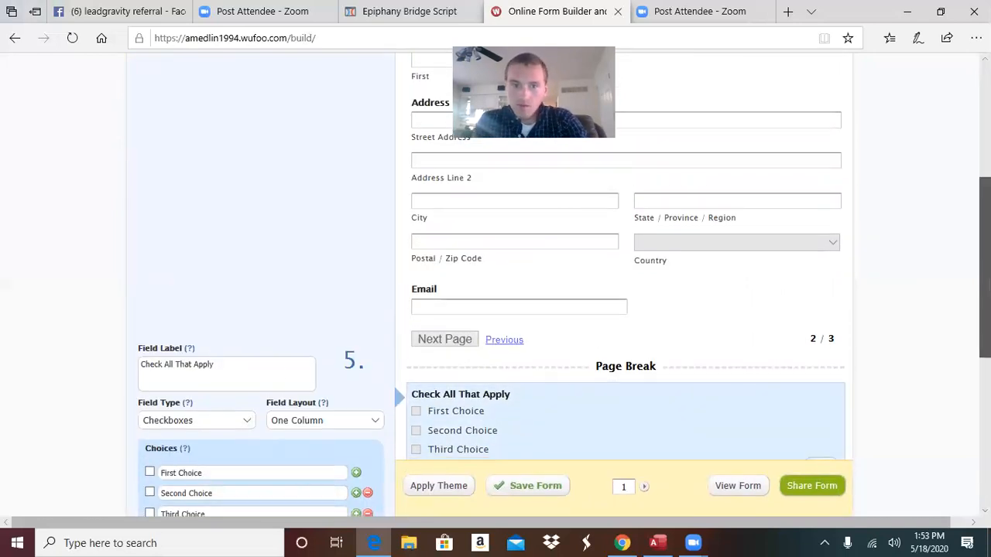
pyautogui.scroll(-4, 495, 418)
pyautogui.click(172, 264)
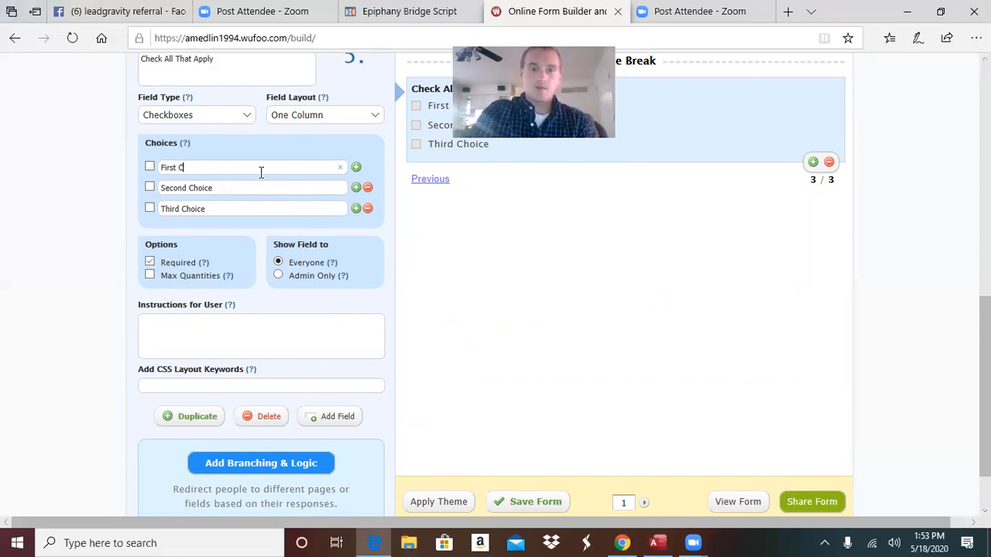
# Relabel the checkbox question 'What social media sites does your company use?'
pyautogui.press('BackSpace')
pyautogui.press('BackSpace')
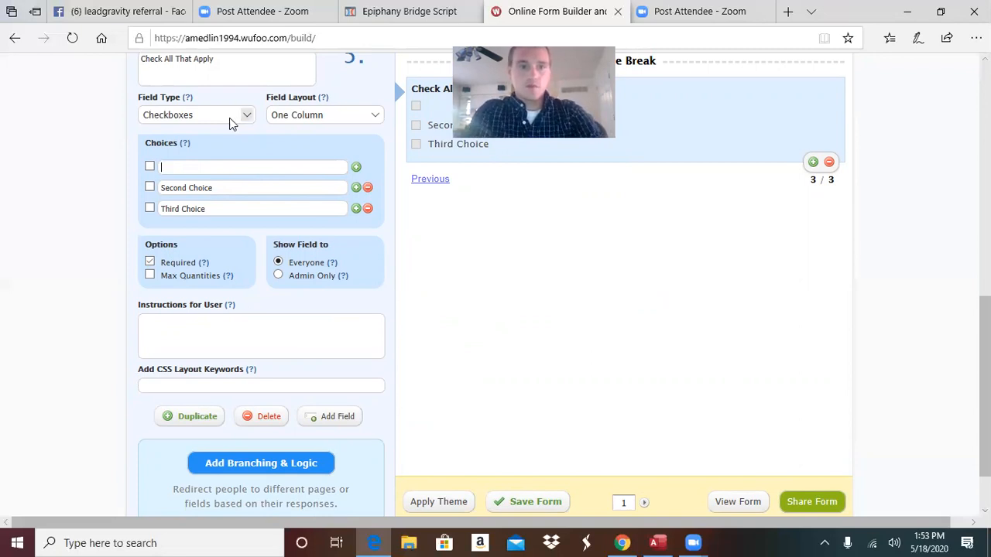
pyautogui.click(248, 68)
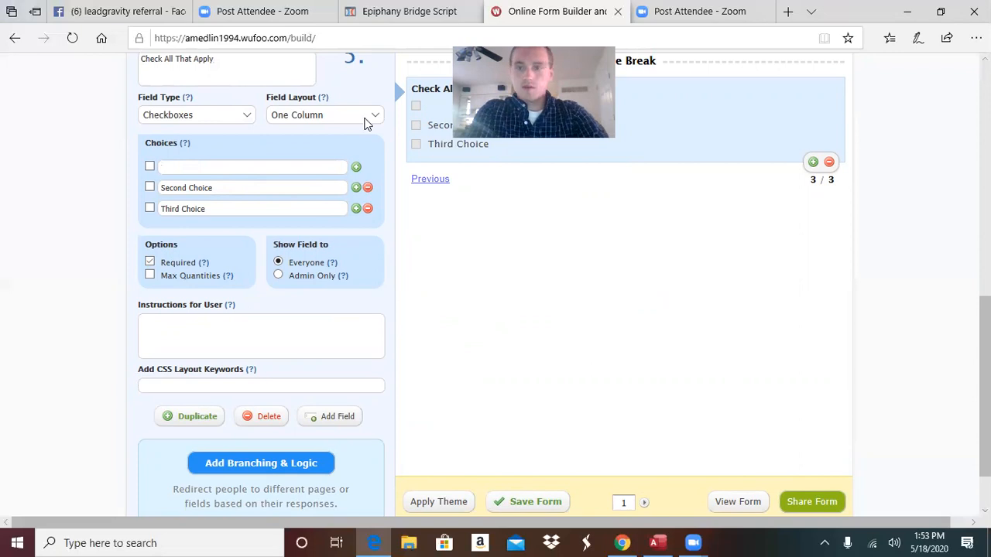
pyautogui.scroll(1, 355, 303)
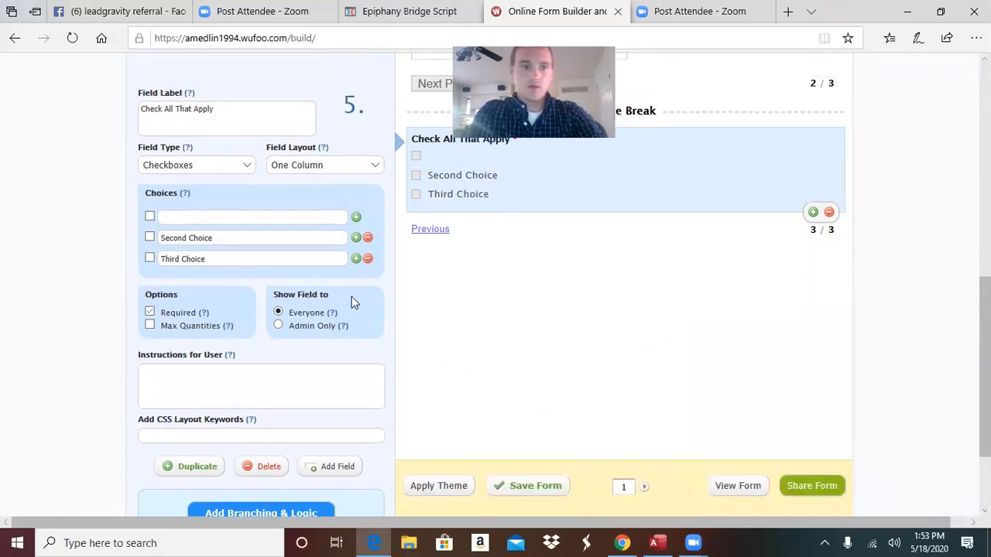
pyautogui.moveTo(232, 111); pyautogui.dragTo(8, 122)
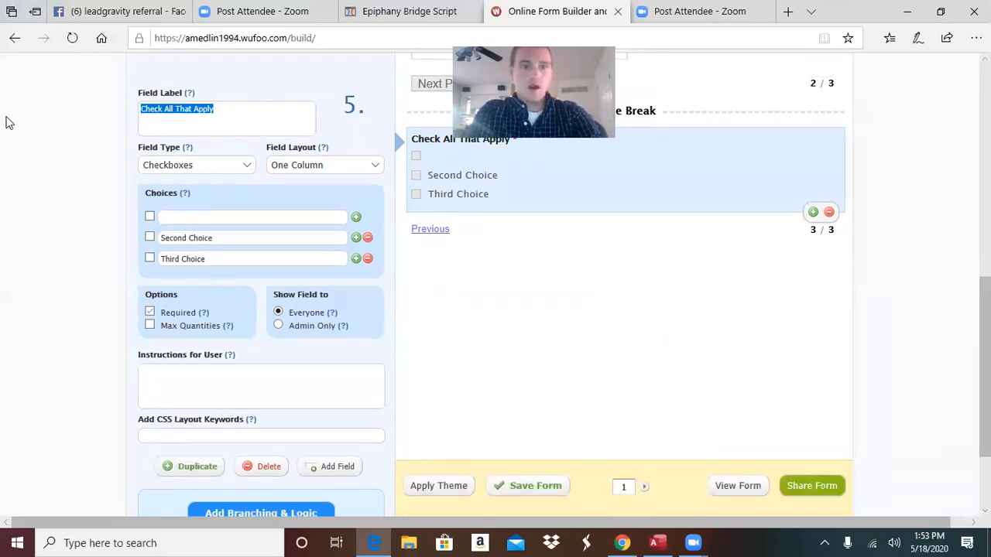
pyautogui.press('BackSpace')
pyautogui.write('wHAT')
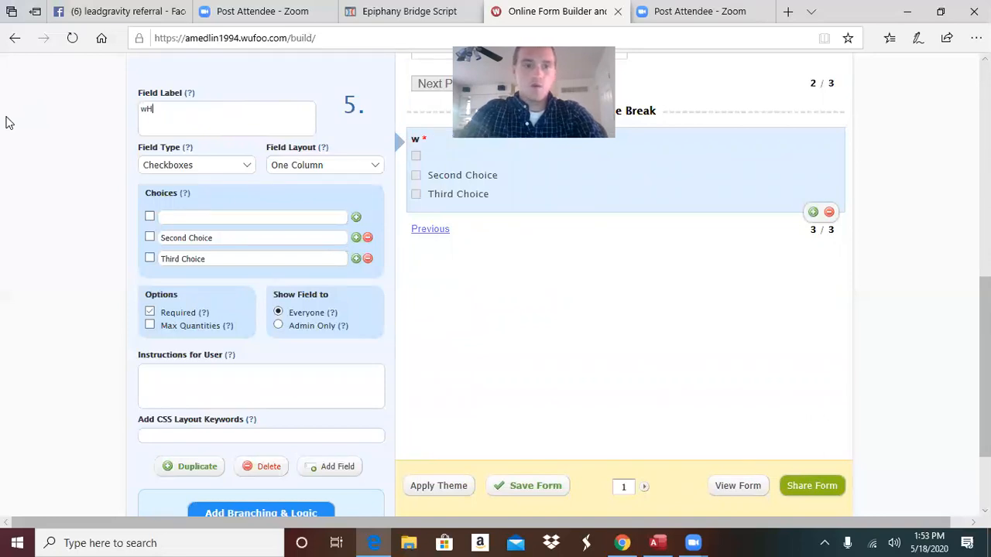
pyautogui.press('BackSpace')
pyautogui.press('BackSpace')
pyautogui.press('BackSpace')
pyautogui.press('BackSpace')
pyautogui.write('Wh')
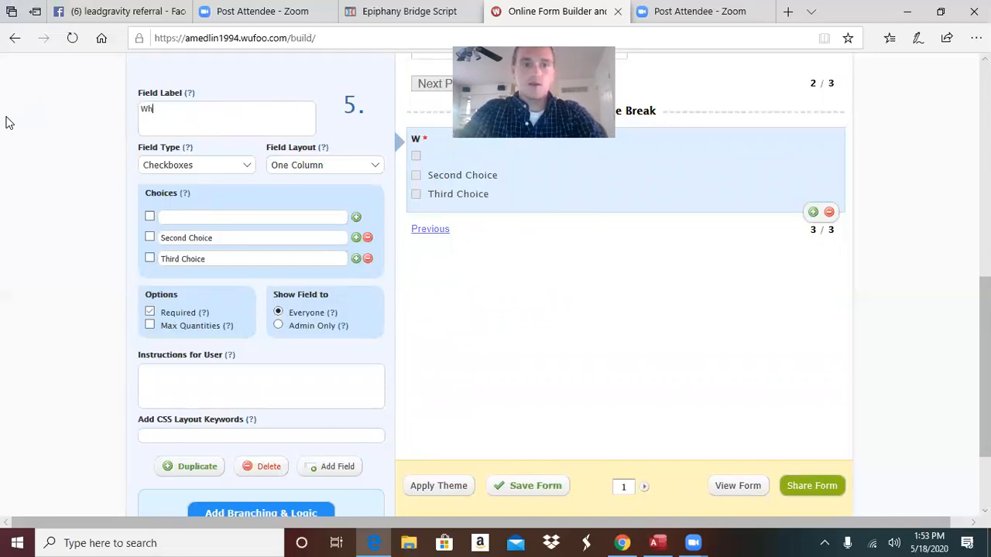
pyautogui.write('at social media sit')
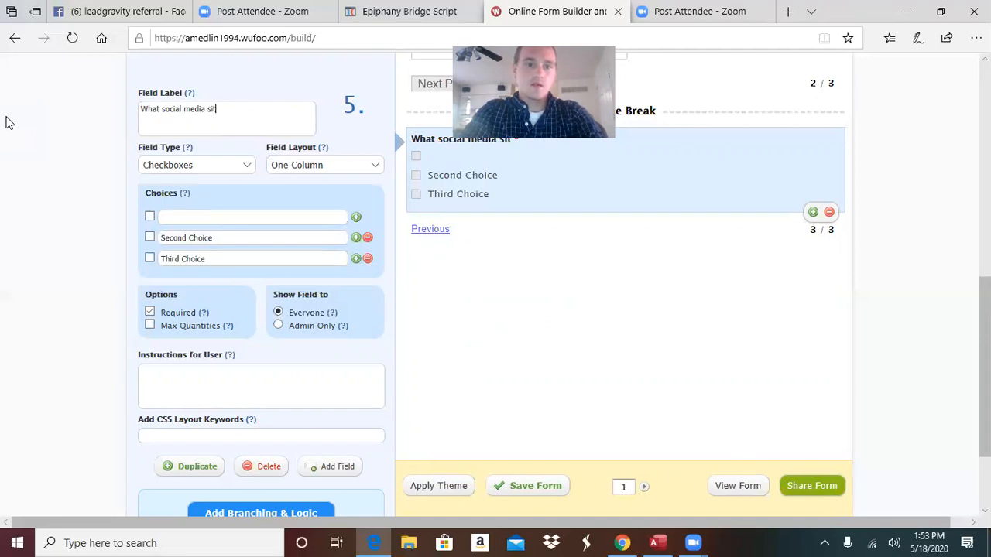
pyautogui.write('es does your company ud')
pyautogui.press('BackSpace')
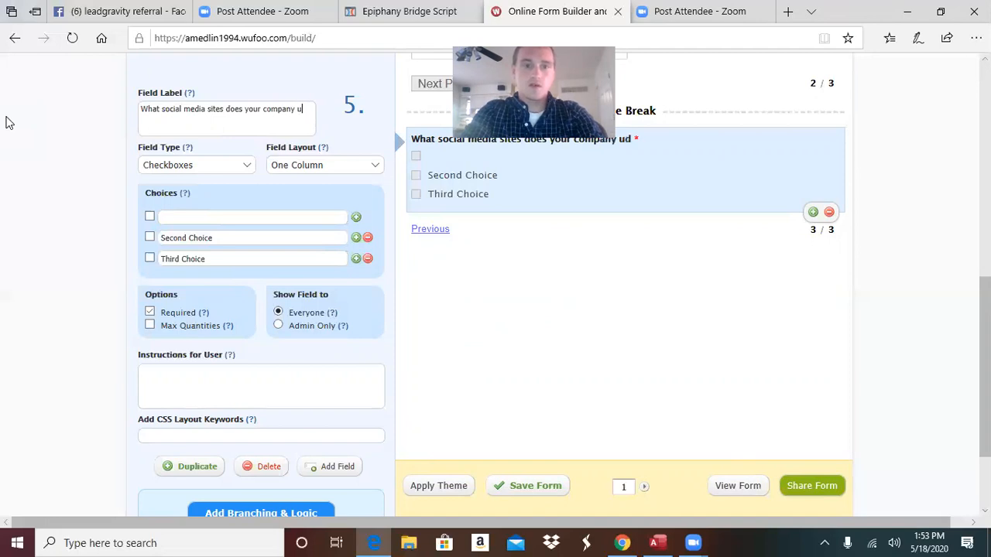
# Set the first three choices to Facebook, Youtube and Twitter
pyautogui.click(209, 217)
pyautogui.write('Facebook')
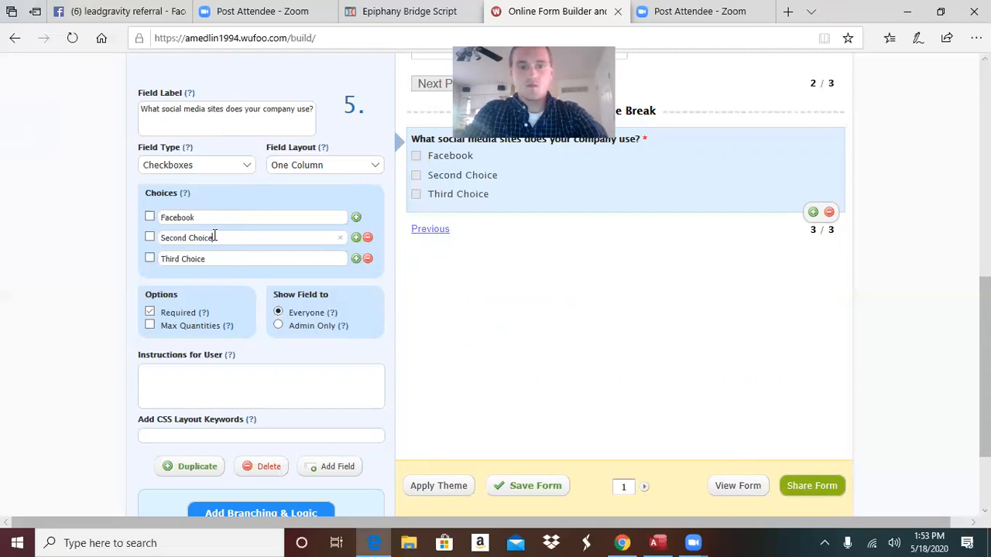
pyautogui.click(212, 237)
pyautogui.press('BackSpace')
pyautogui.write('Youtube')
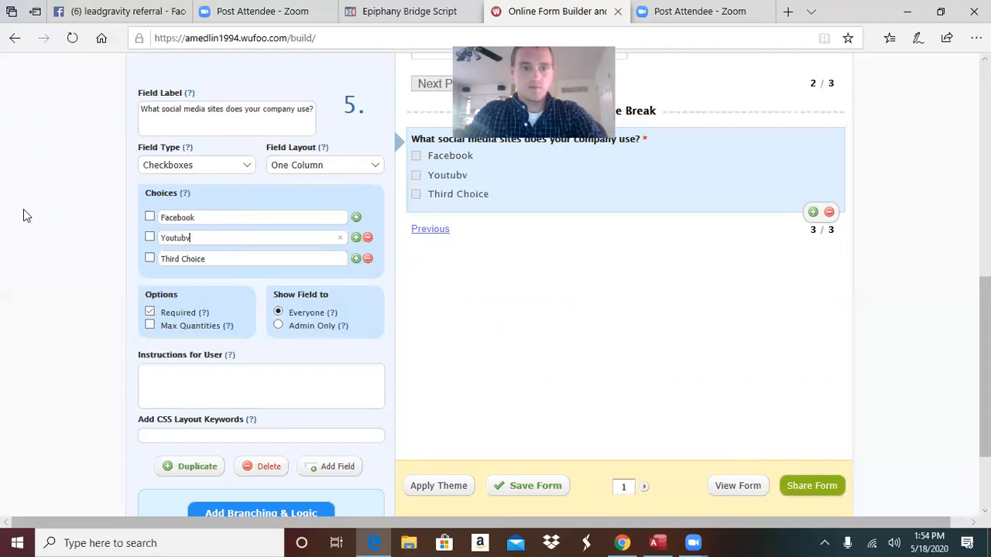
pyautogui.click(228, 259)
pyautogui.press('BackSpace')
pyautogui.write('Twitter')
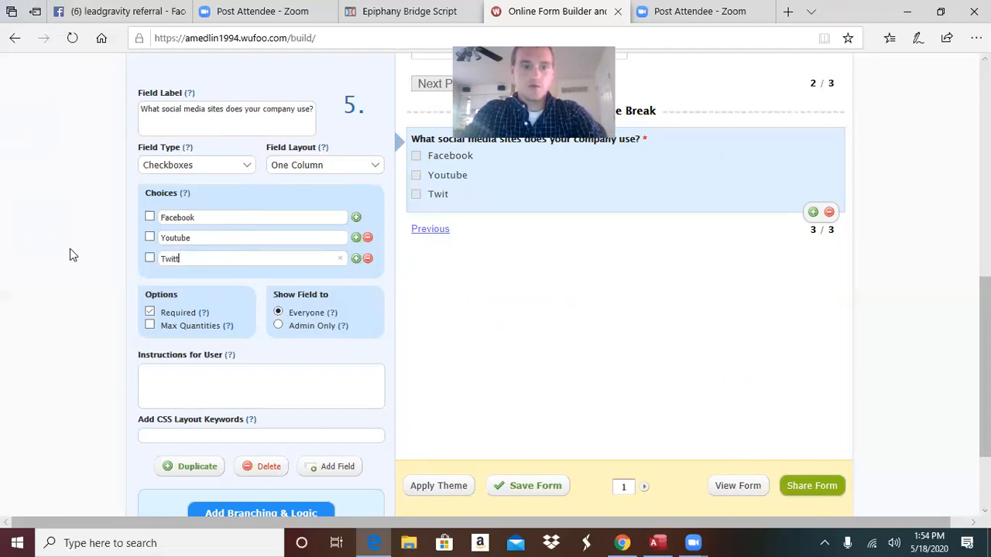
# Add two more choices, Instagram and All of the above
pyautogui.click(356, 259)
pyautogui.click(357, 260)
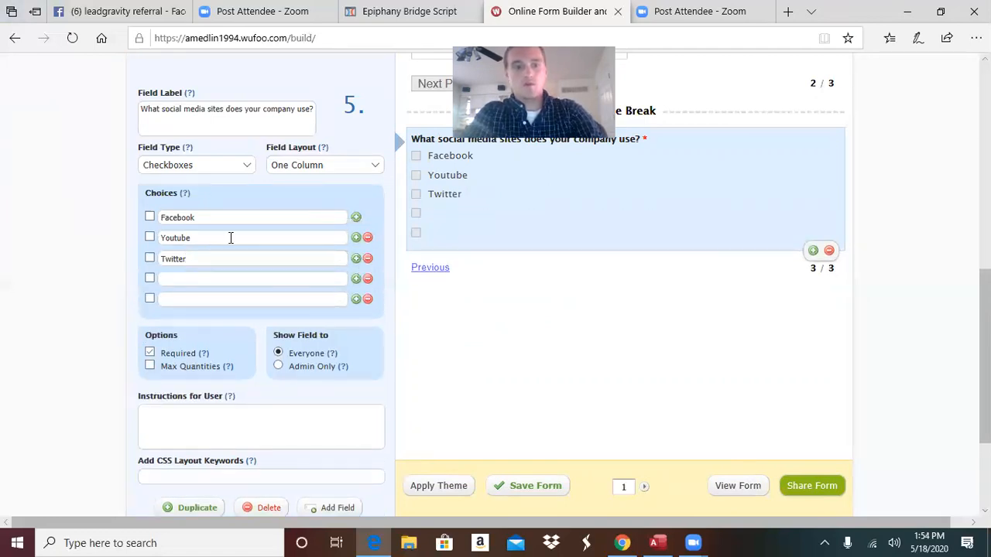
pyautogui.click(226, 278)
pyautogui.write('Instagram')
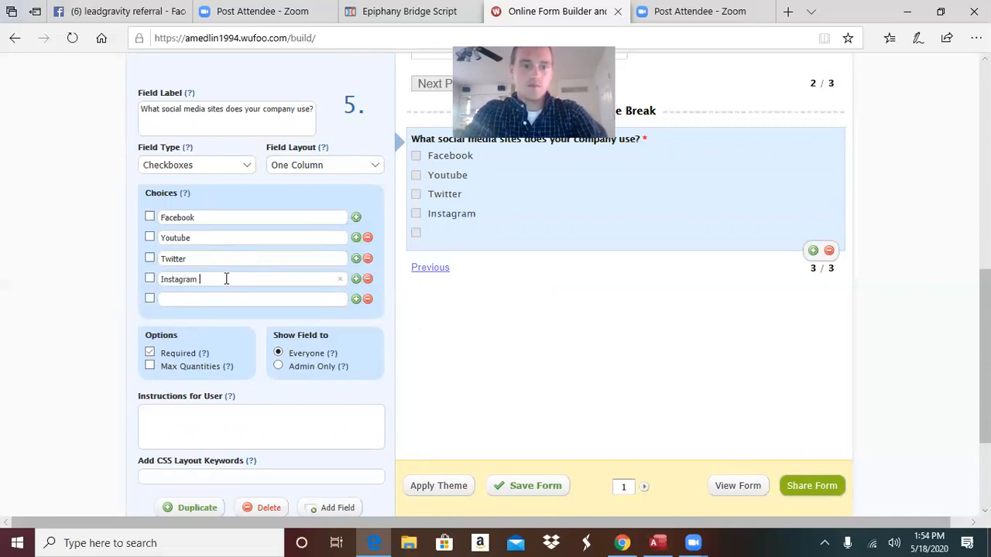
pyautogui.click(210, 295)
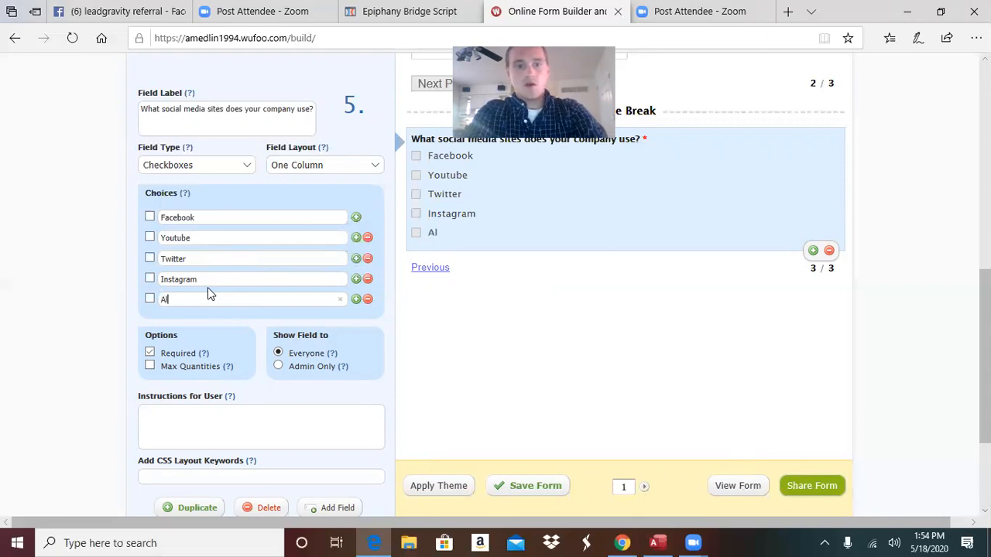
pyautogui.write('All of the ')
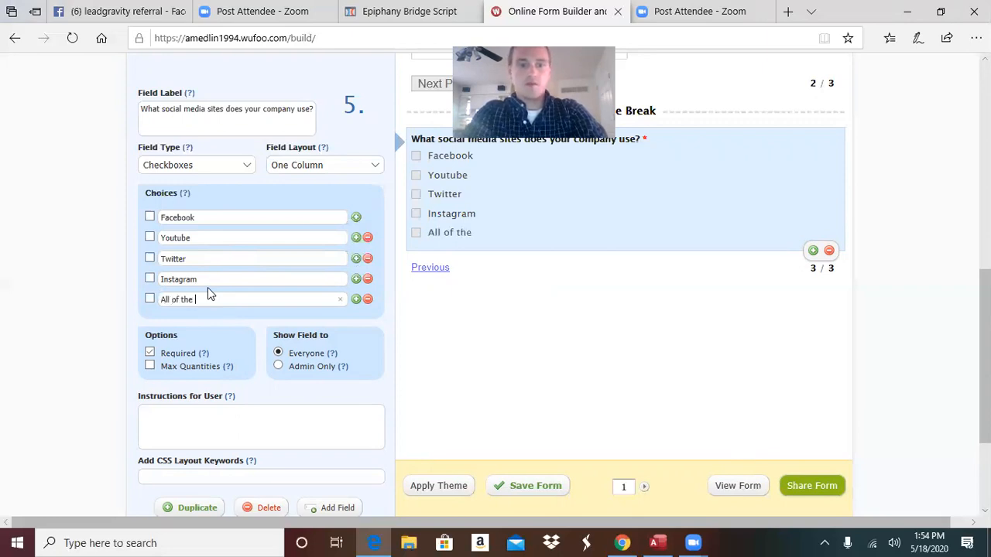
pyautogui.write('above')
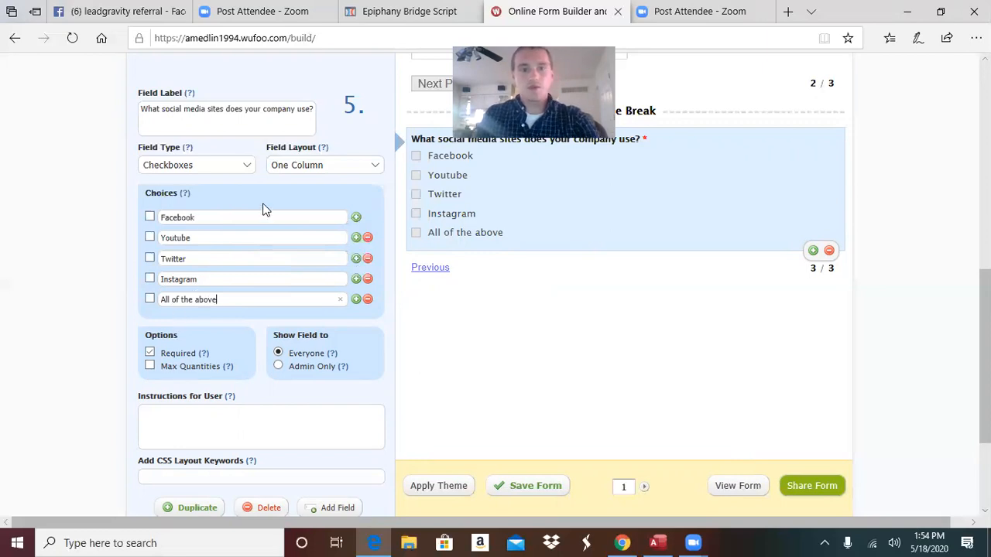
pyautogui.click(491, 411)
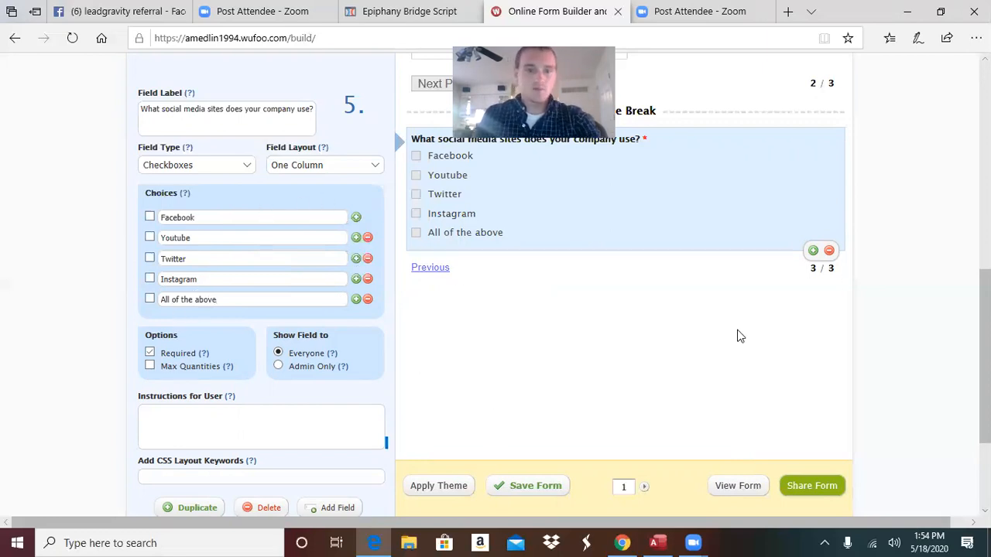
pyautogui.moveTo(985, 337); pyautogui.dragTo(921, 134)
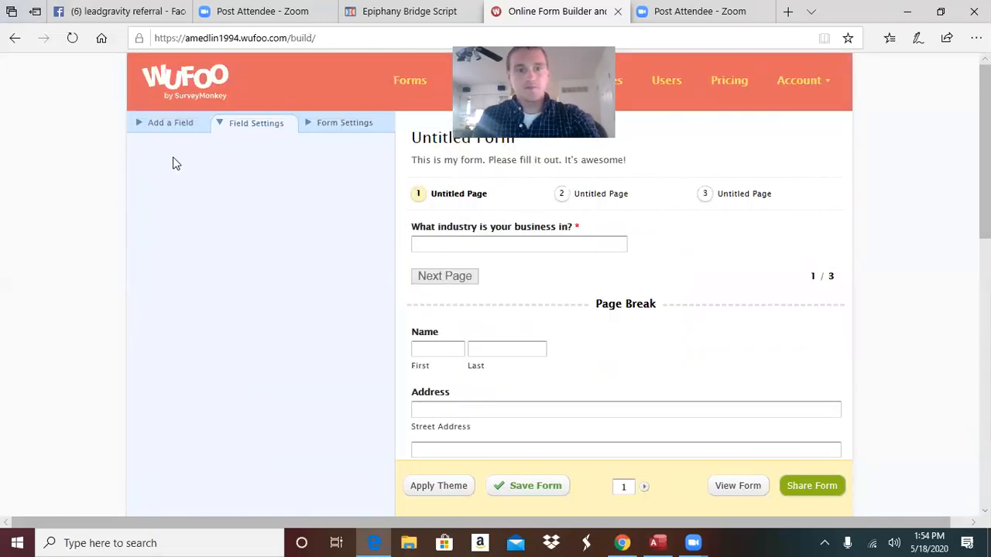
# Add a page break and a Multiple Choice field, then select the new 'Select a Choice' question
pyautogui.click(152, 126)
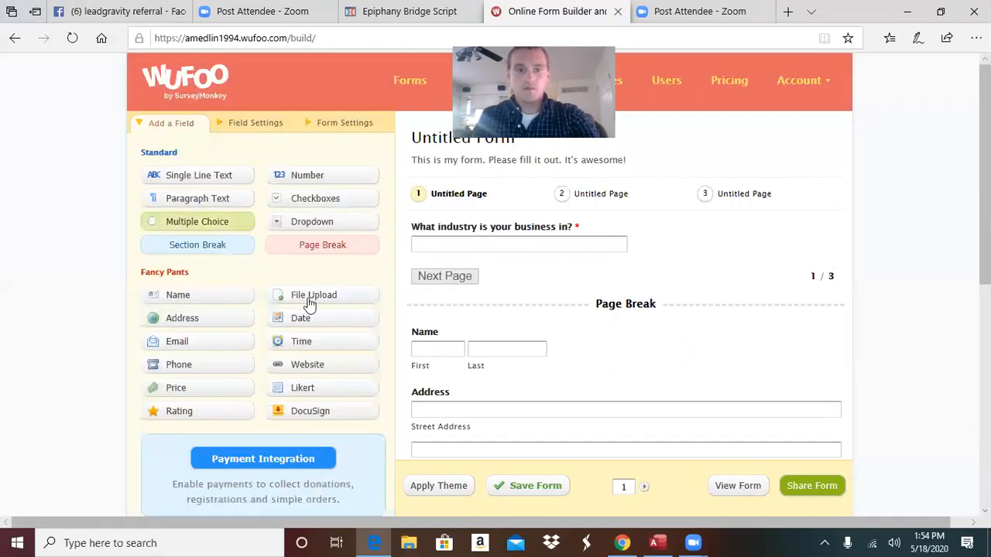
pyautogui.click(306, 251)
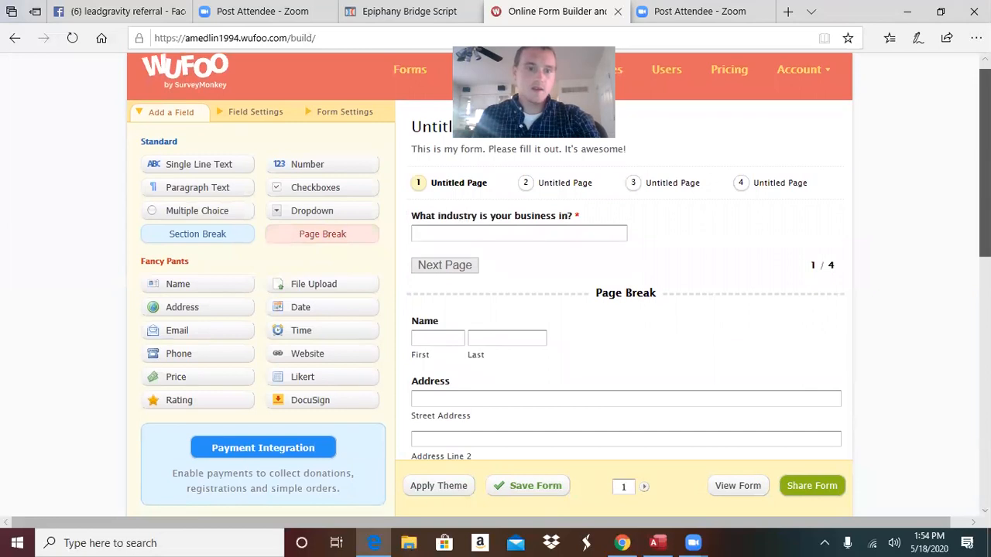
pyautogui.click(210, 213)
pyautogui.moveTo(985, 145); pyautogui.dragTo(984, 390)
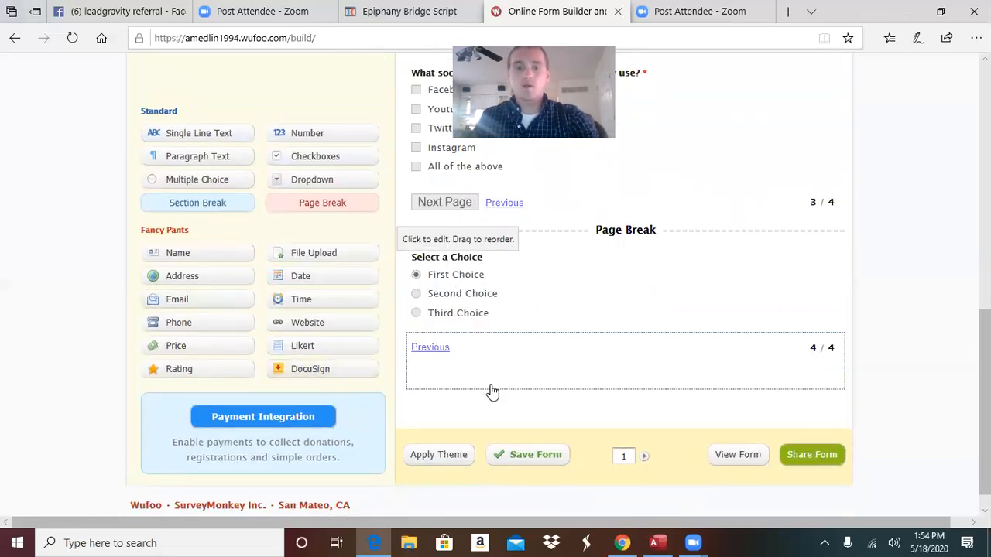
pyautogui.moveTo(984, 325); pyautogui.dragTo(985, 294)
pyautogui.moveTo(984, 368); pyautogui.dragTo(918, 101)
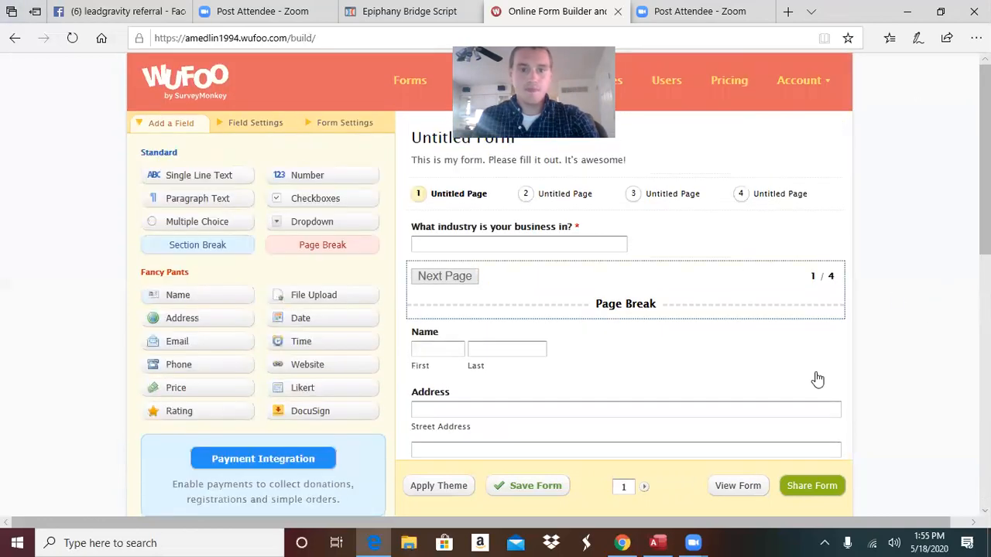
pyautogui.moveTo(984, 155); pyautogui.dragTo(948, 419)
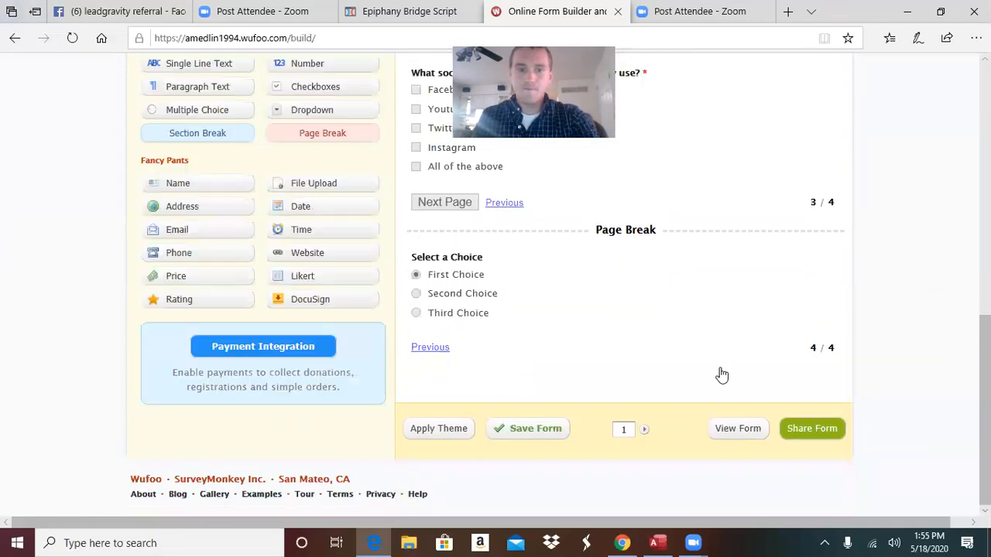
pyautogui.click(577, 308)
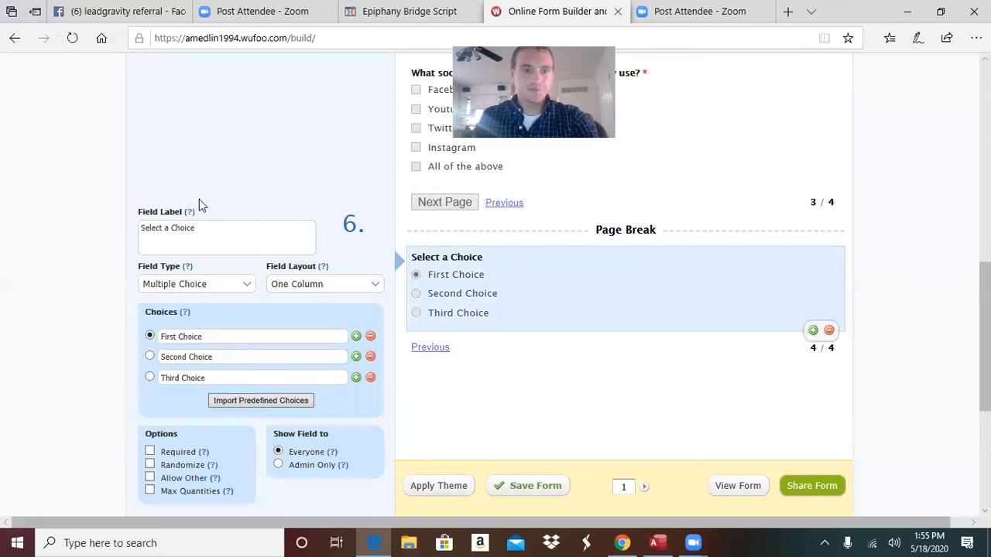
# Replace the 'Select a Choice' label with 'How does your company currently find new customers?'
pyautogui.moveTo(206, 226); pyautogui.dragTo(7, 254)
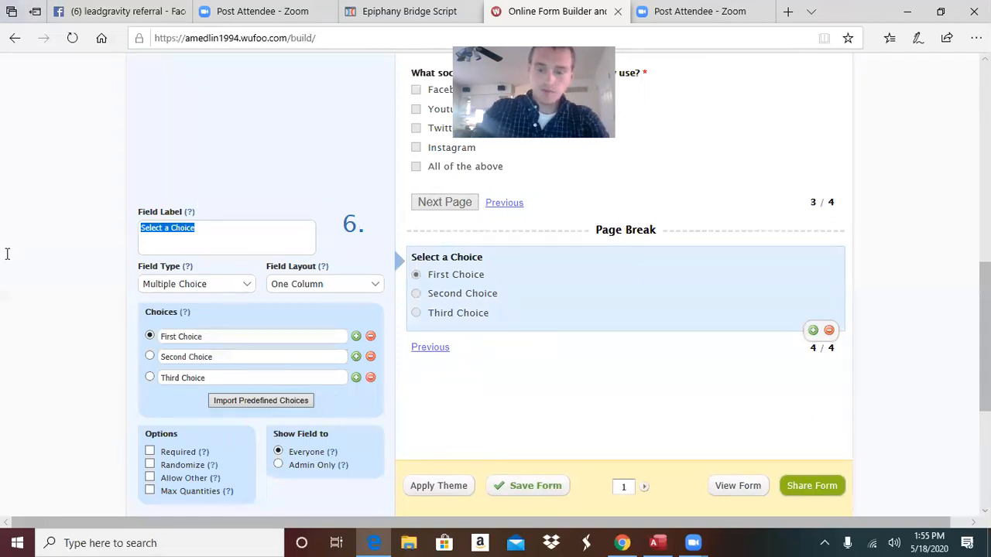
pyautogui.press('BackSpace')
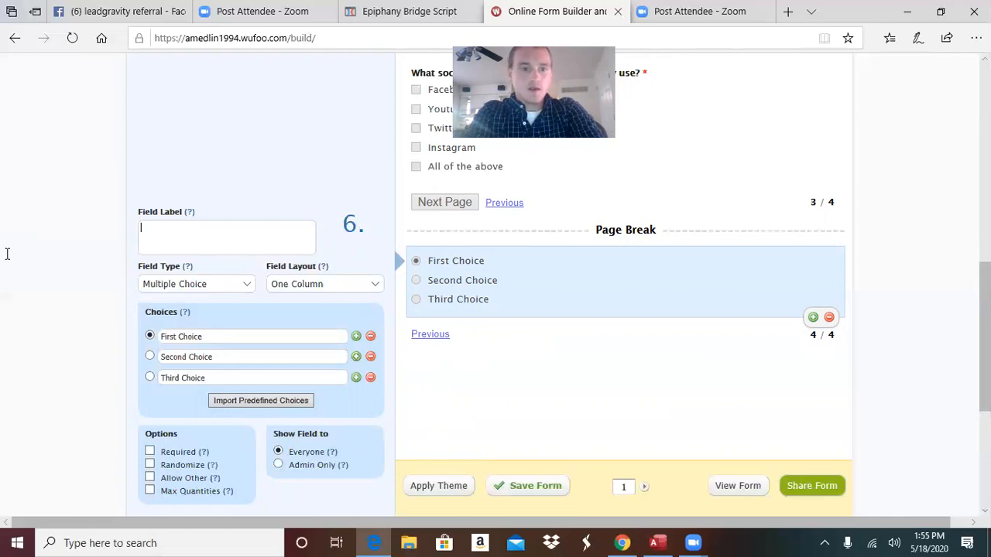
pyautogui.write('How does youre')
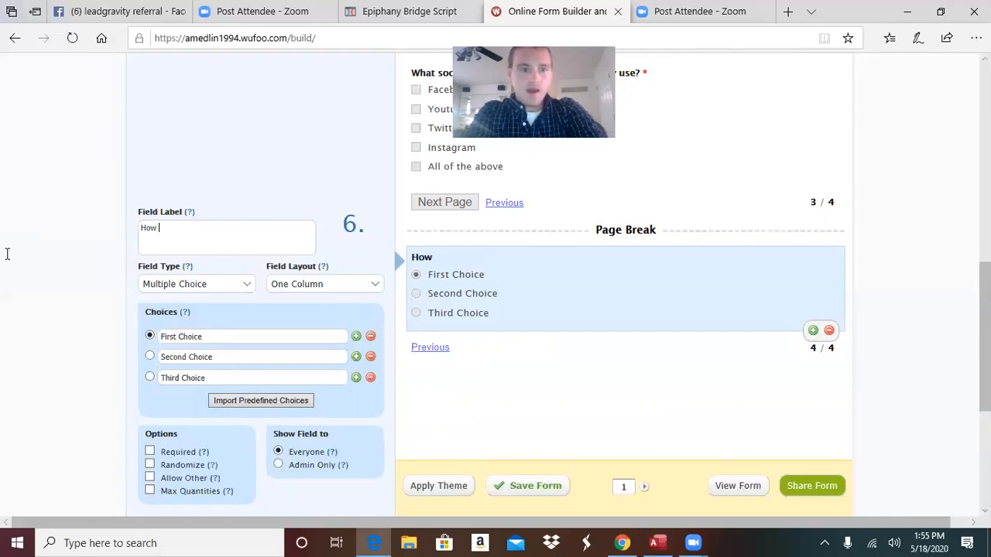
pyautogui.press('BackSpace')
pyautogui.press('BackSpace')
pyautogui.write('compn')
pyautogui.press('BackSpace')
pyautogui.write('any')
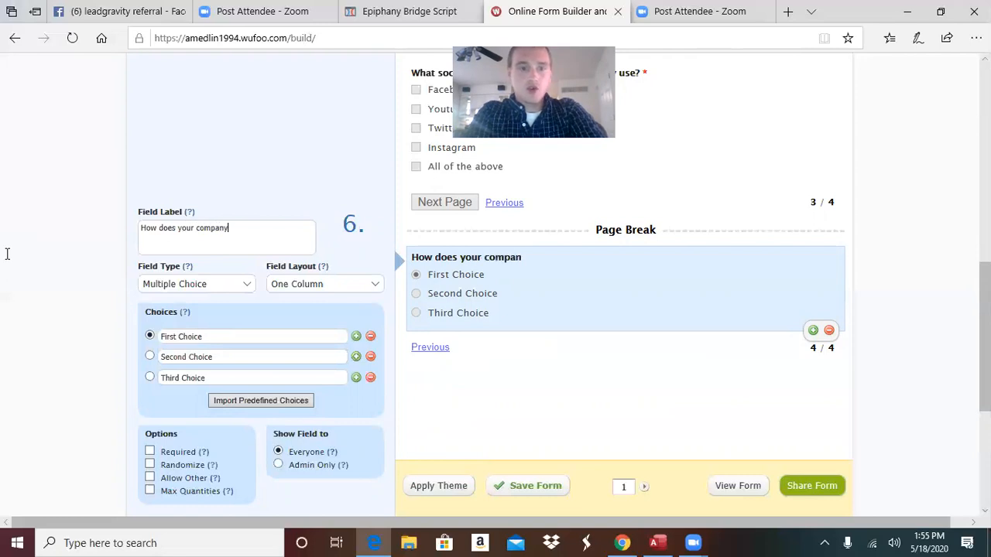
pyautogui.write(' currently ')
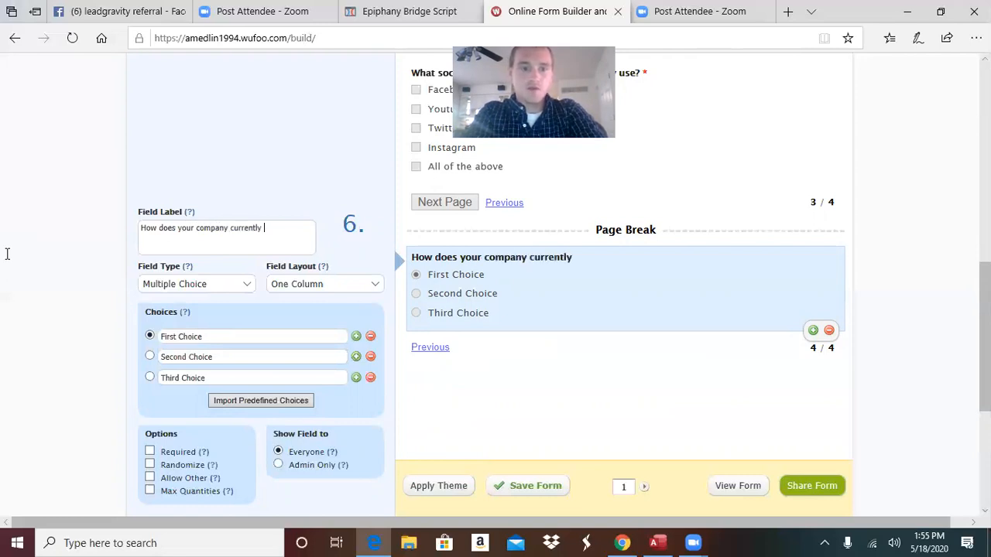
pyautogui.write('find new')
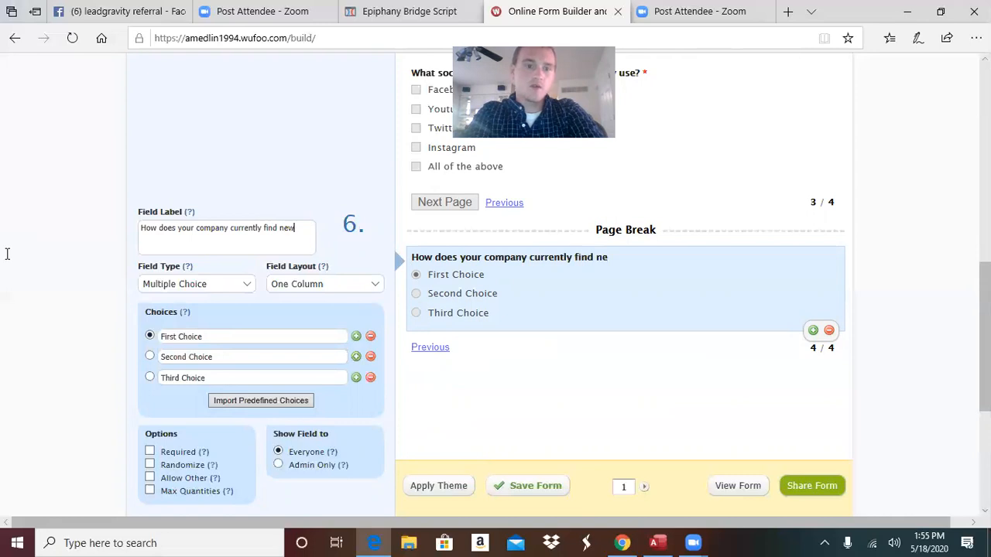
pyautogui.write(' customers')
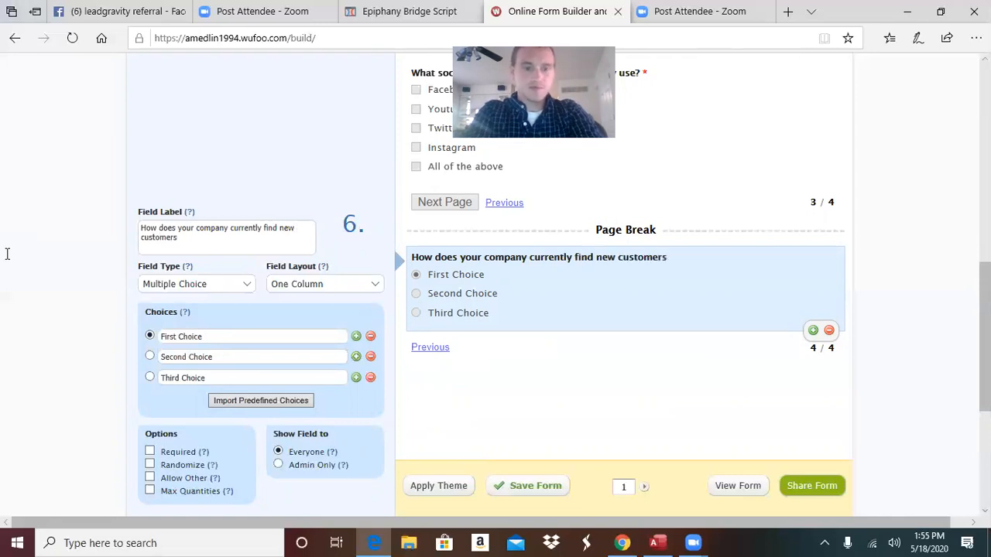
pyautogui.write('?')
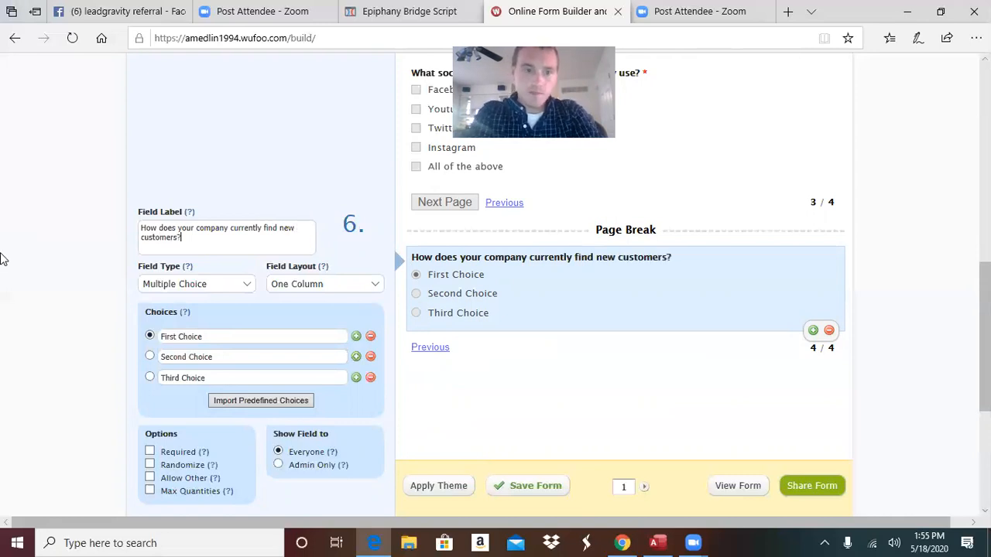
# Set the first three choices to Word of mouth, Mail and Radio
pyautogui.click(246, 338)
pyautogui.press('BackSpace')
pyautogui.press('BackSpace')
pyautogui.press('BackSpace')
pyautogui.press('BackSpace')
pyautogui.press('BackSpace')
pyautogui.press('BackSpace')
pyautogui.press('BackSpace')
pyautogui.press('BackSpace')
pyautogui.press('BackSpace')
pyautogui.press('BackSpace')
pyautogui.press('BackSpace')
pyautogui.press('BackSpace')
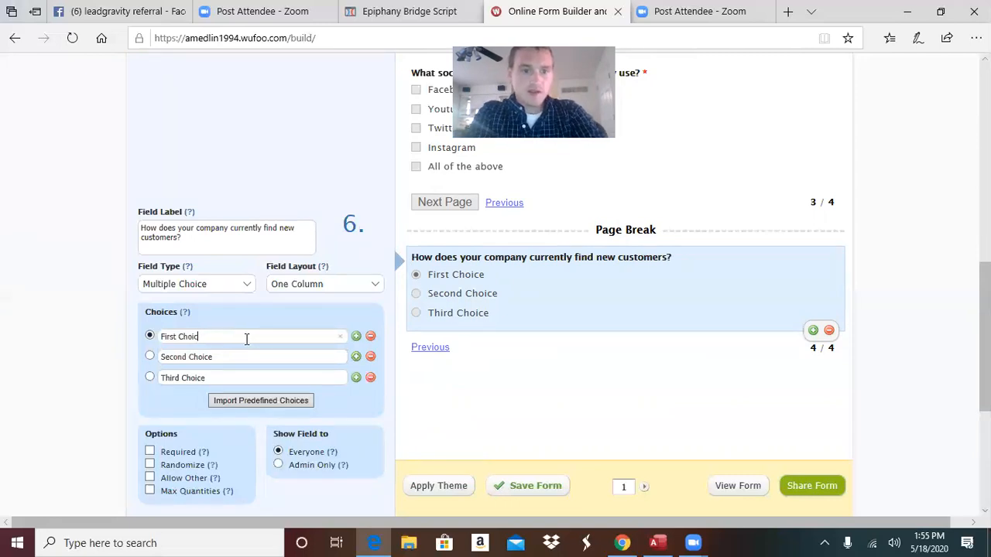
pyautogui.write('Wor')
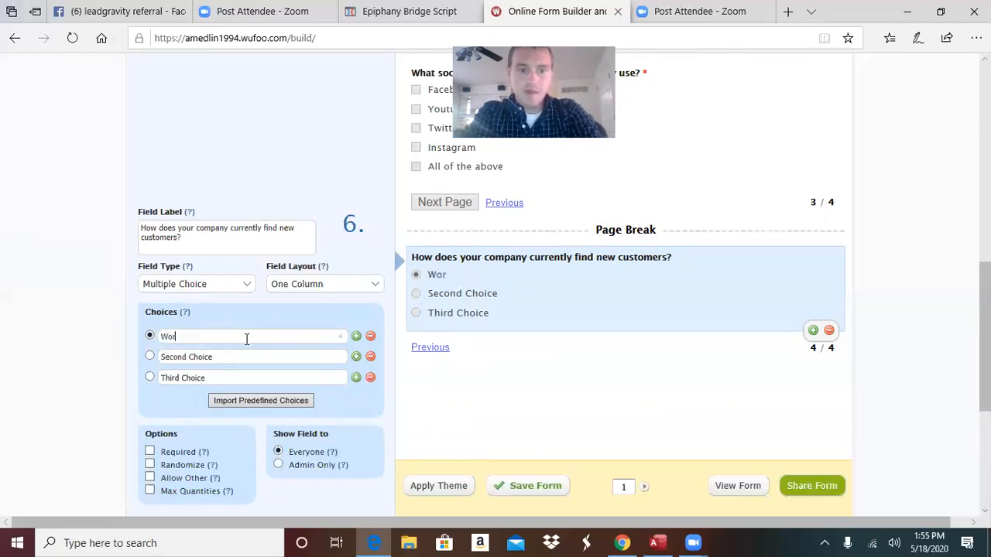
pyautogui.write('d of mouth')
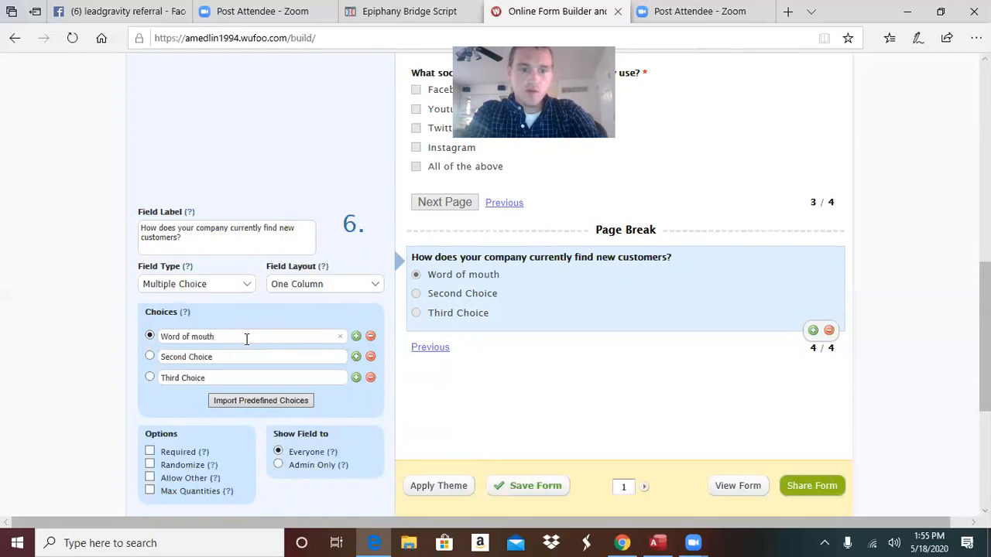
pyautogui.moveTo(236, 355); pyautogui.dragTo(76, 362)
pyautogui.press('BackSpace')
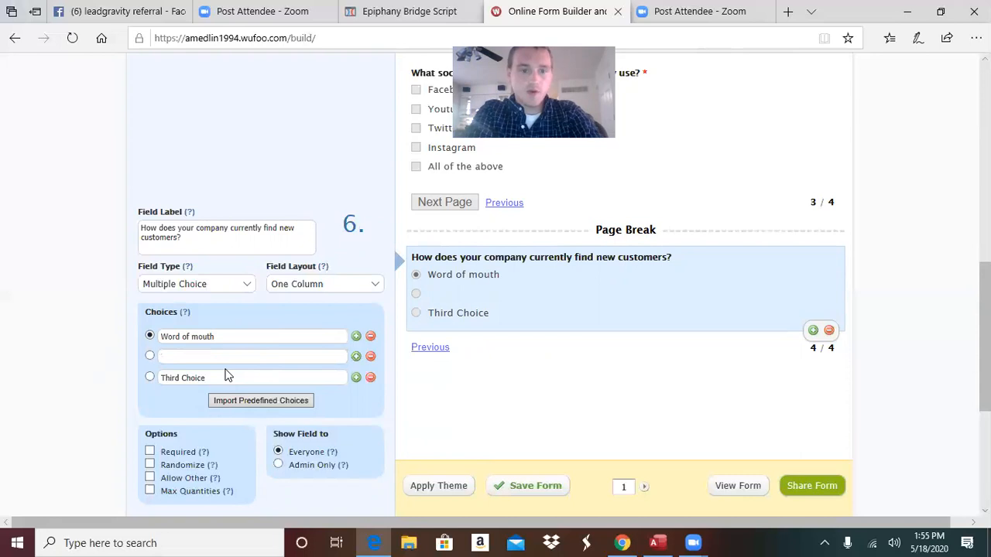
pyautogui.write('Mail')
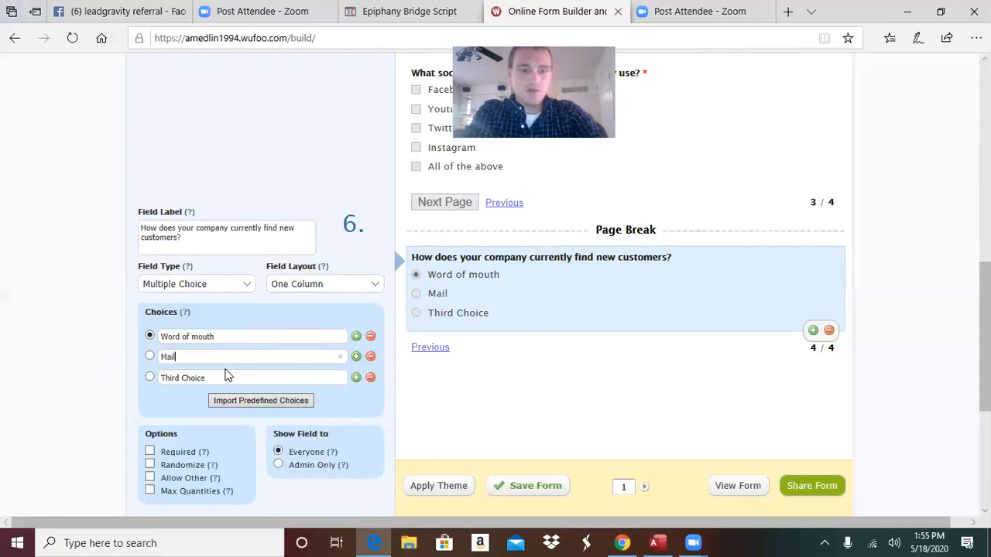
pyautogui.press('Tab')
pyautogui.press('BackSpace')
pyautogui.write('RT')
pyautogui.press('BackSpace')
pyautogui.write('adio')
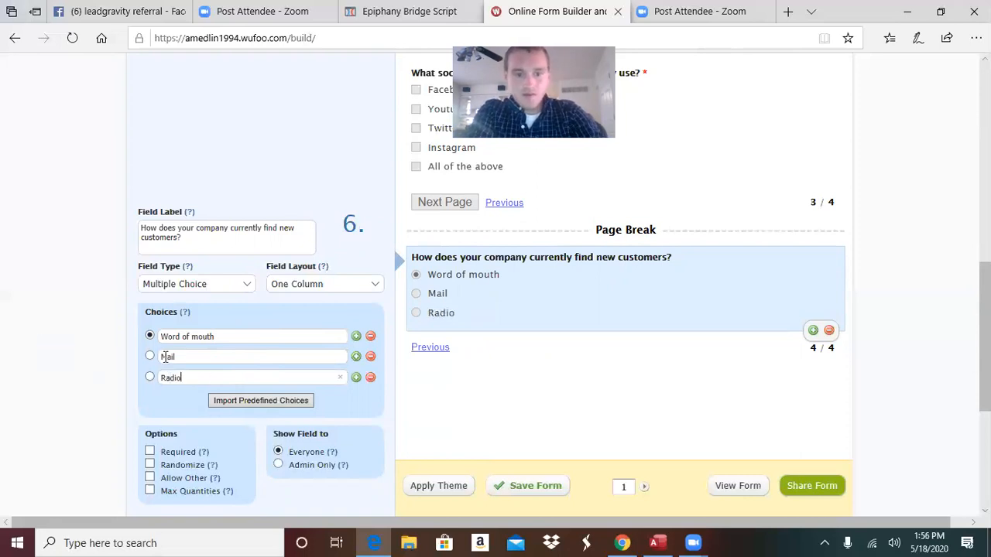
# Add fourth and fifth choices, TV and Interernet
pyautogui.click(355, 377)
pyautogui.click(288, 396)
pyautogui.write('TV')
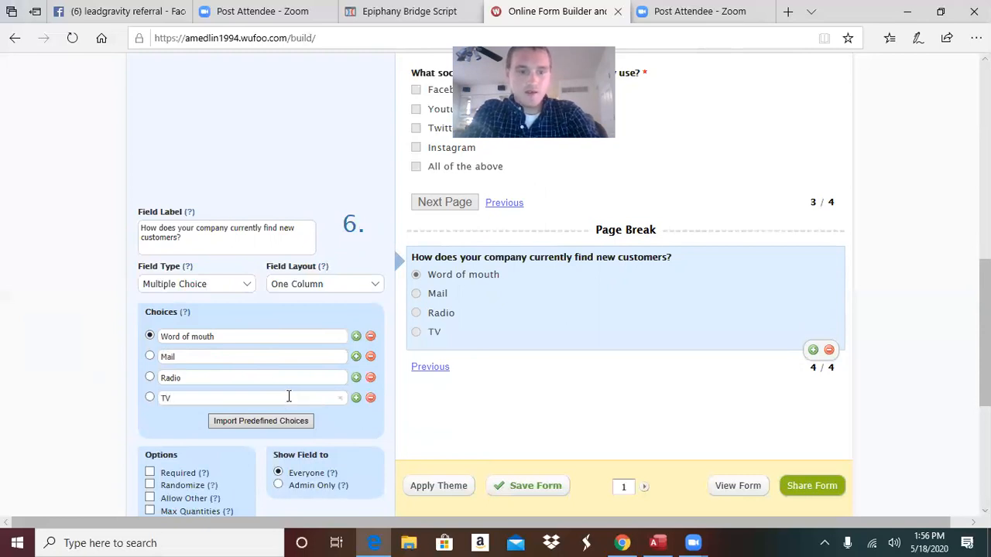
pyautogui.click(356, 397)
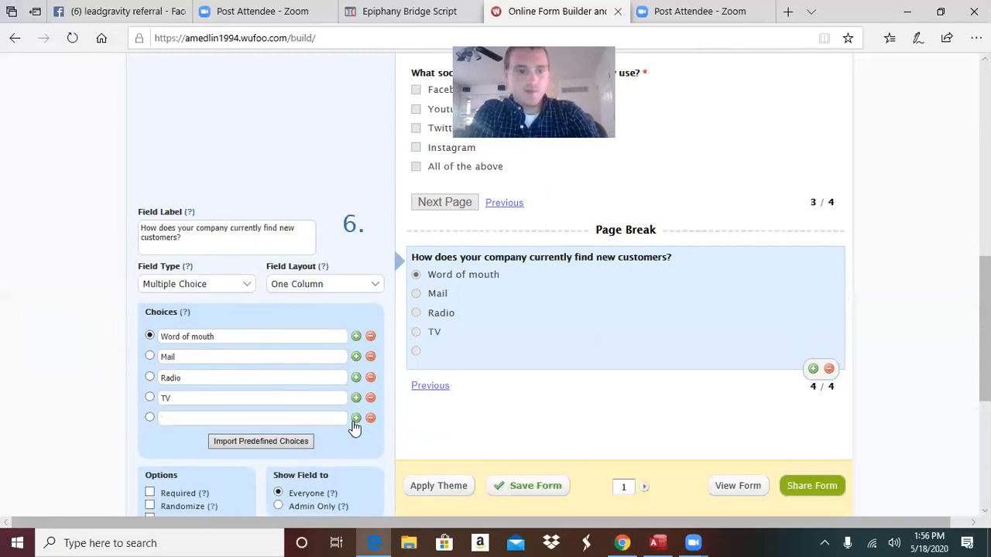
pyautogui.write('Interen')
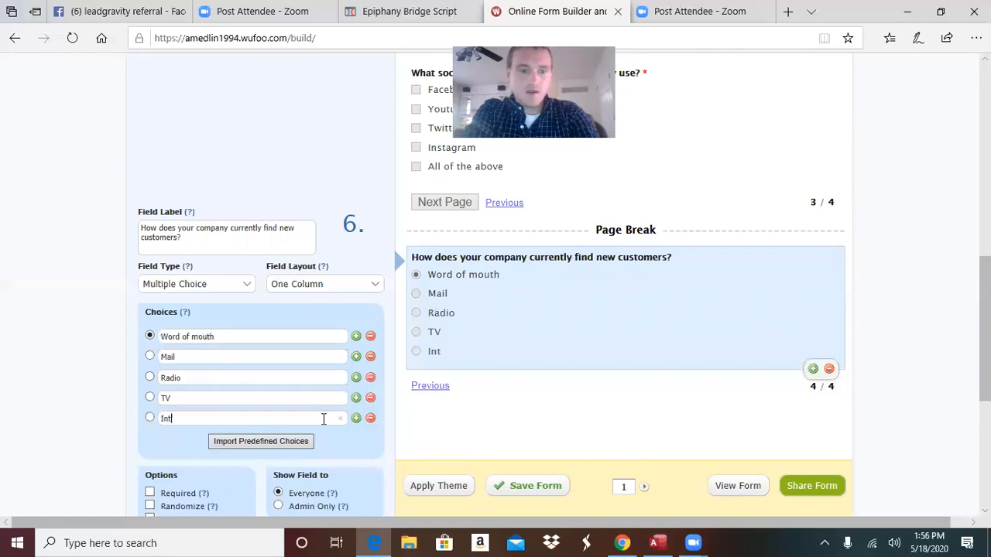
pyautogui.press('BackSpace')
pyautogui.write('rnet')
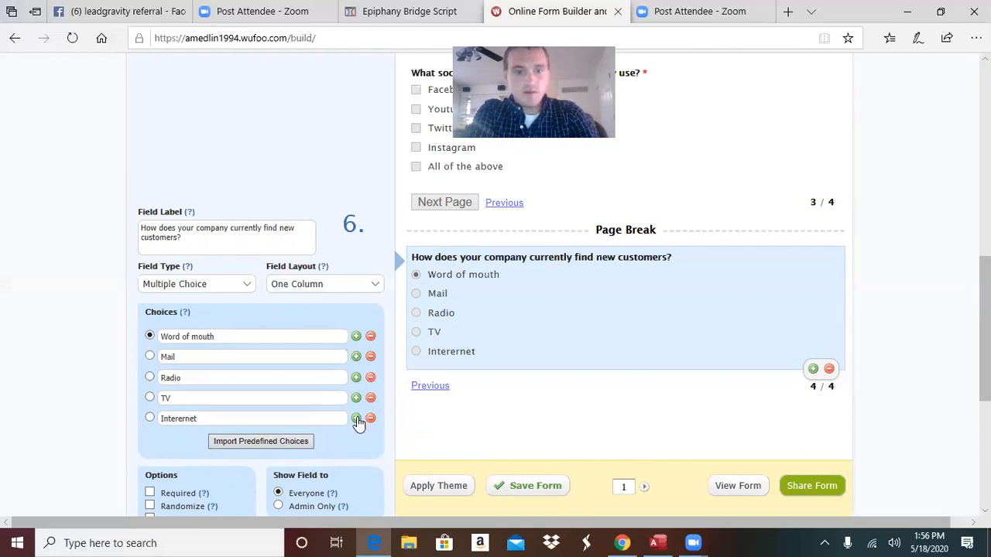
# Add a sixth choice 'All the above' and make the question required
pyautogui.click(356, 418)
pyautogui.write('Ot')
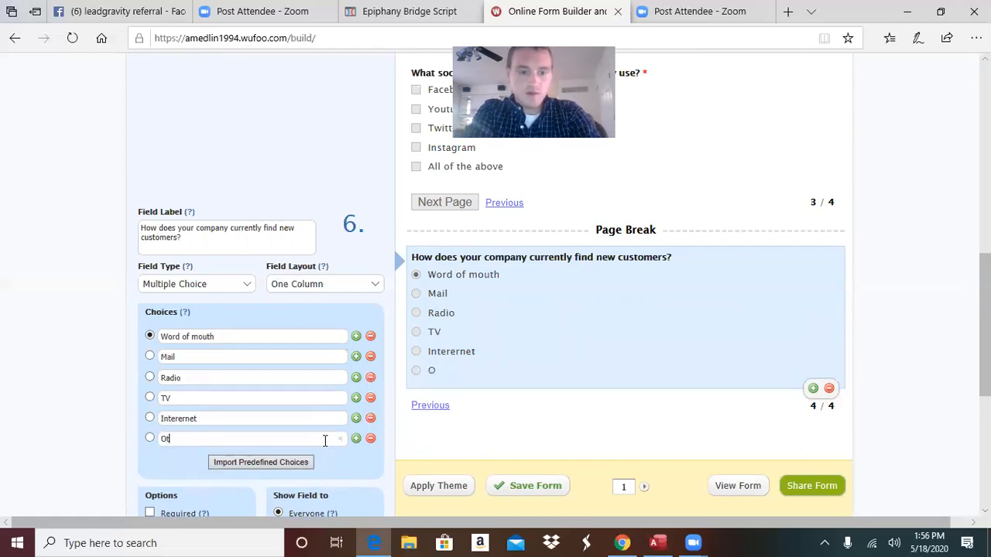
pyautogui.press('BackSpace')
pyautogui.press('BackSpace')
pyautogui.write('Al')
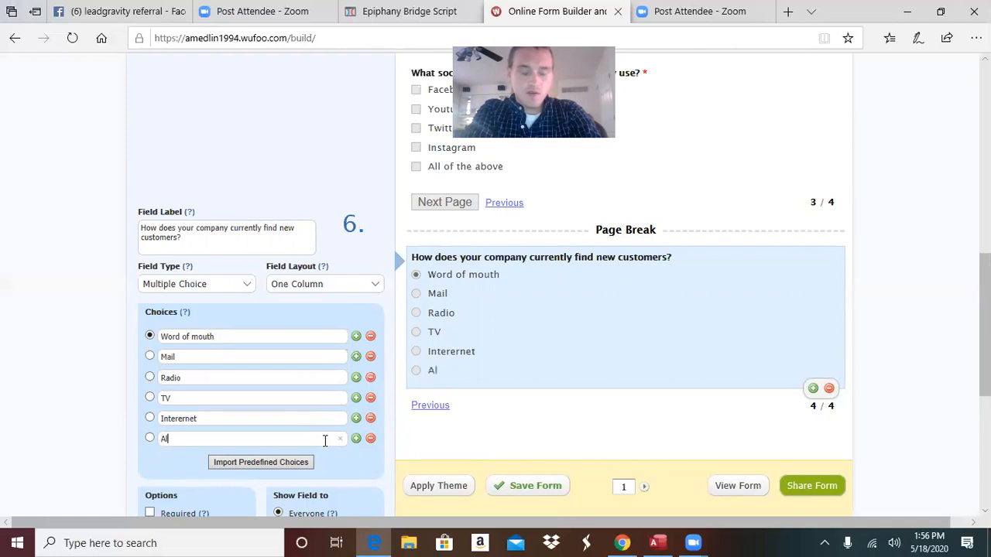
pyautogui.write('l the avocew')
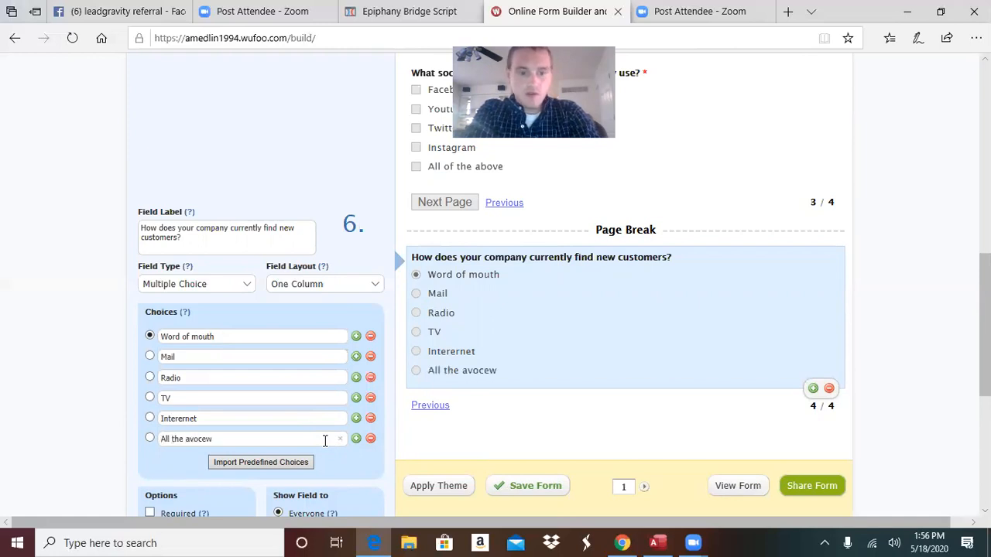
pyautogui.press('BackSpace')
pyautogui.press('BackSpace')
pyautogui.press('BackSpace')
pyautogui.press('BackSpace')
pyautogui.press('BackSpace')
pyautogui.write('bovwe')
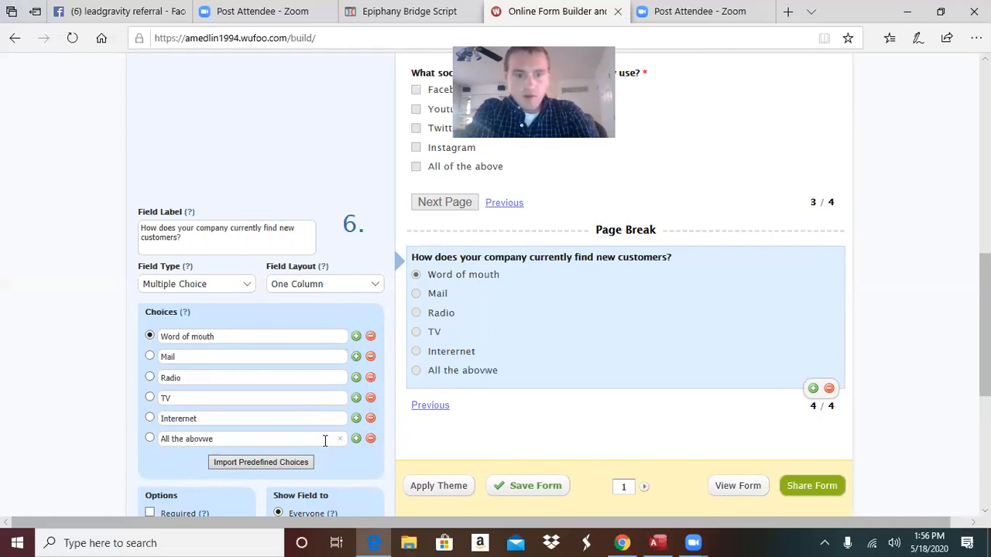
pyautogui.press('BackSpace')
pyautogui.press('BackSpace')
pyautogui.write('e')
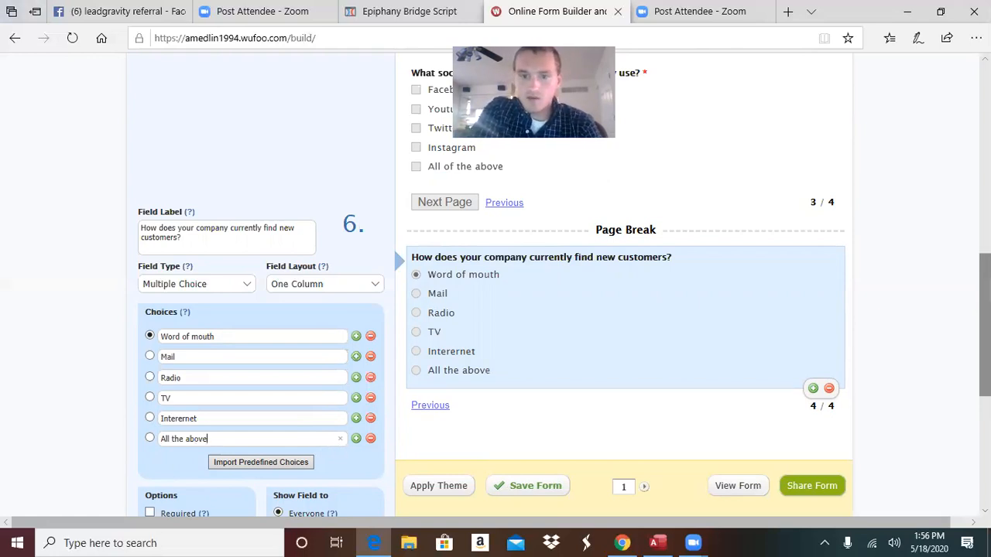
pyautogui.scroll(-3, 984, 310)
pyautogui.click(168, 407)
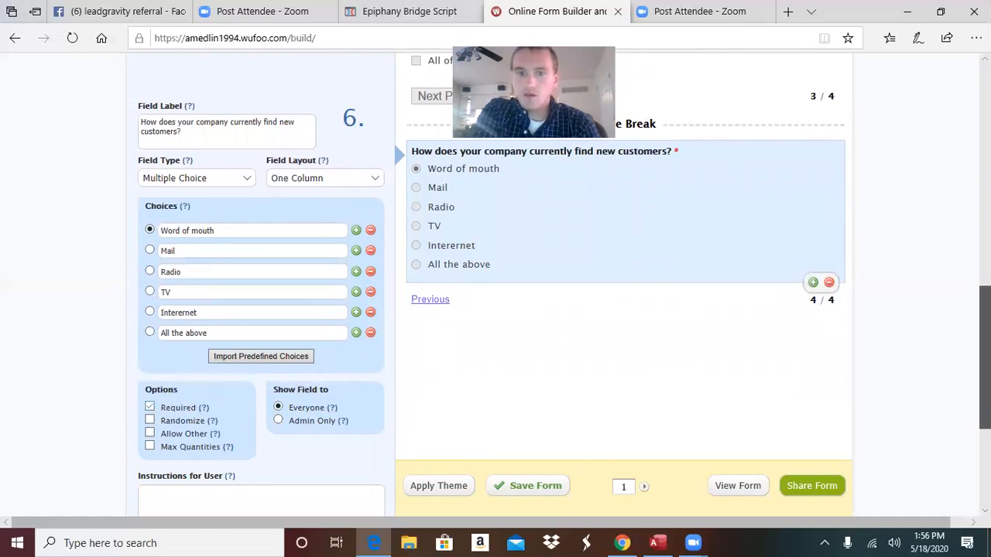
pyautogui.scroll(5, 984, 348)
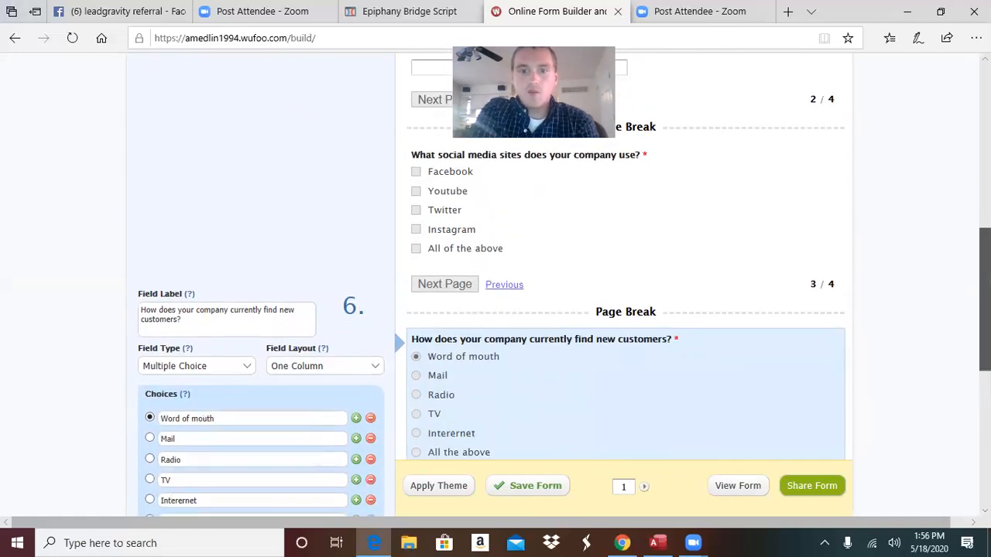
pyautogui.scroll(10, 984, 310)
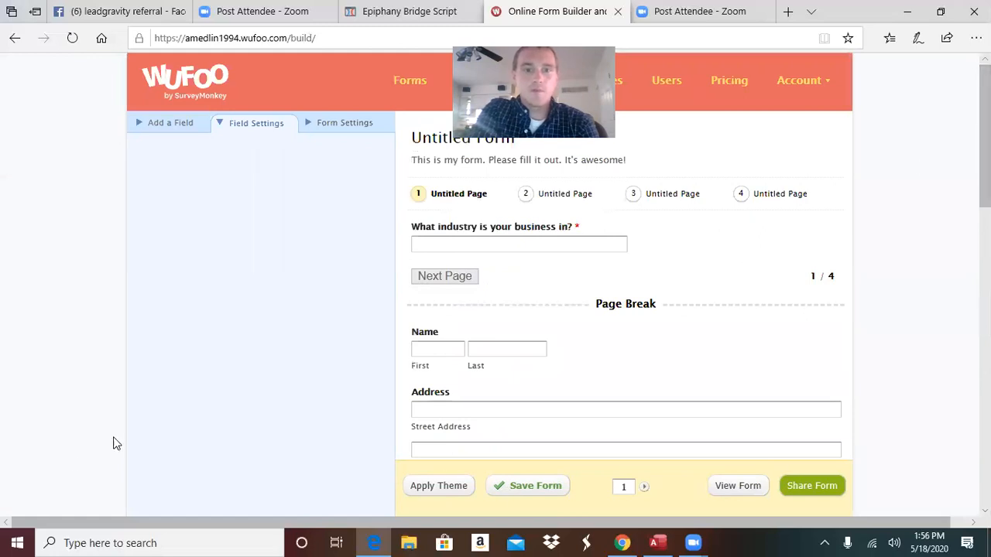
# Add a Section Break after the customer-finding question on page 4 and select its default description
pyautogui.click(187, 136)
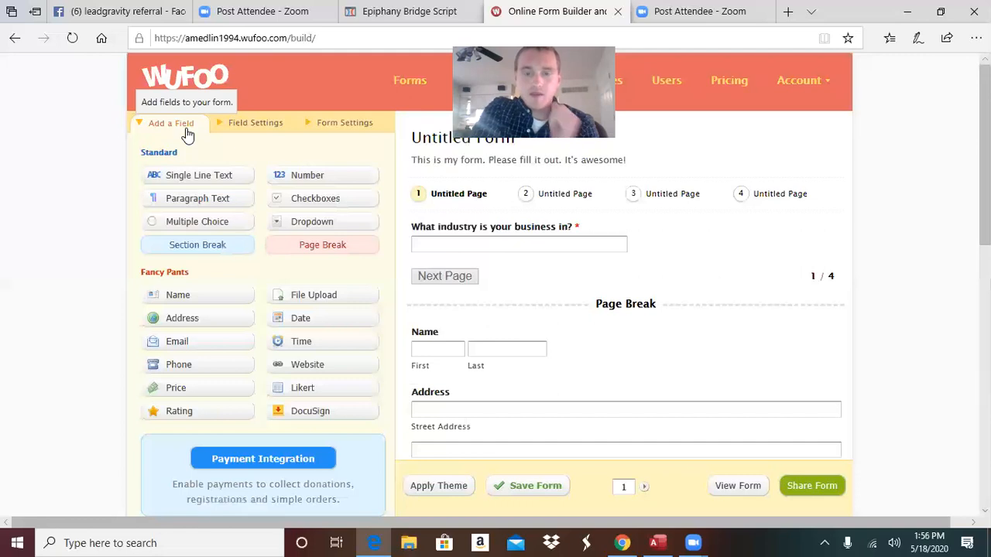
pyautogui.click(179, 252)
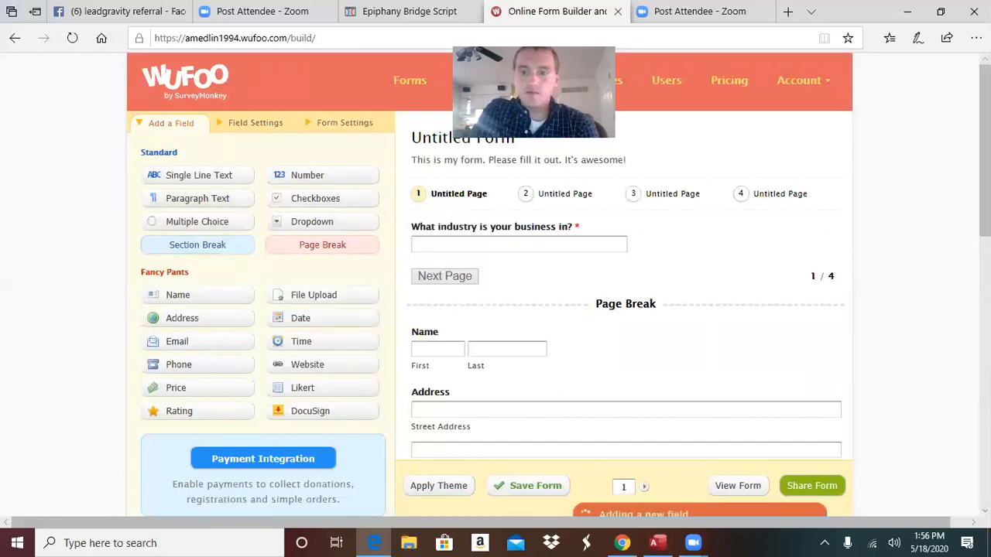
pyautogui.moveTo(984, 176); pyautogui.dragTo(947, 533)
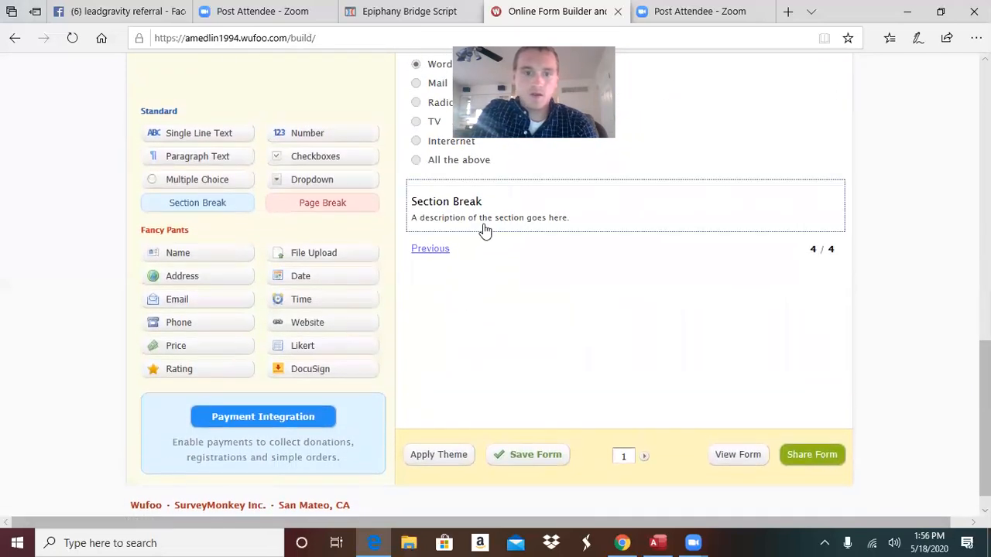
pyautogui.click(484, 228)
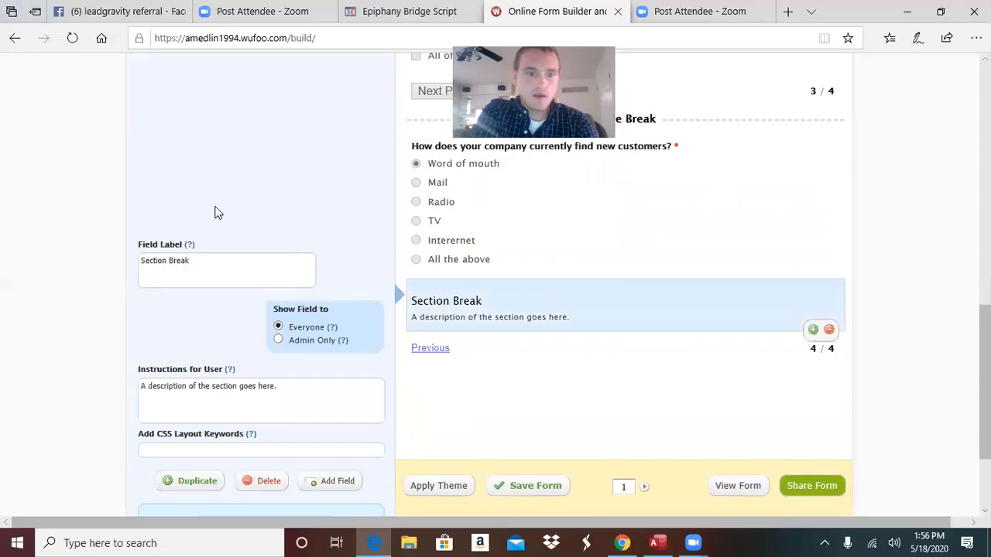
pyautogui.moveTo(282, 390); pyautogui.dragTo(128, 403)
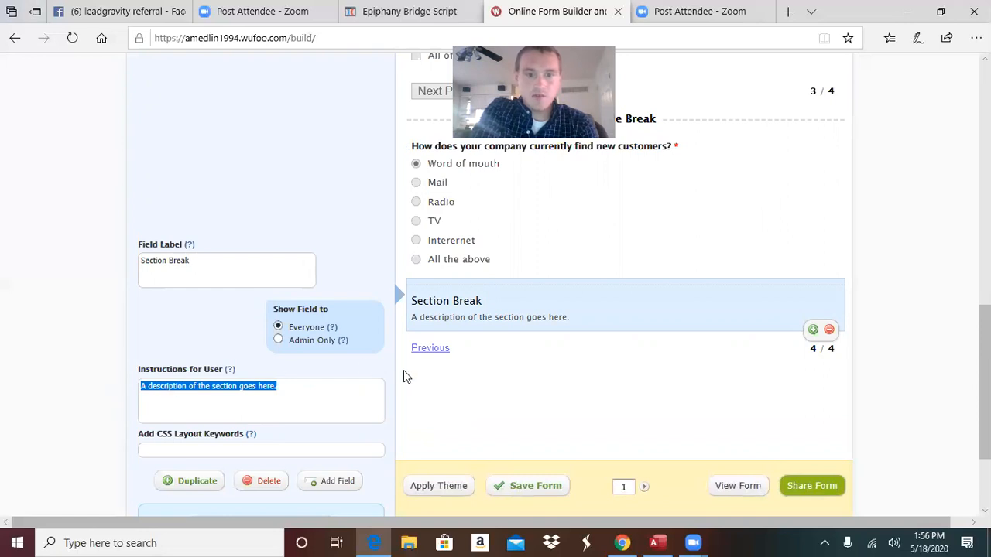
pyautogui.moveTo(984, 334); pyautogui.dragTo(984, 83)
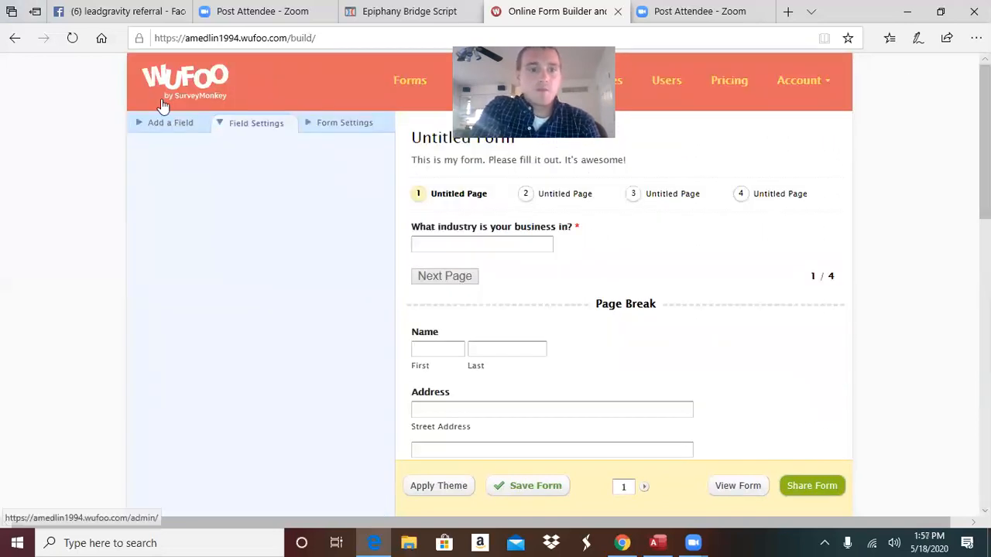
# Add a Paragraph Text field below the Section Break on page 4
pyautogui.click(169, 122)
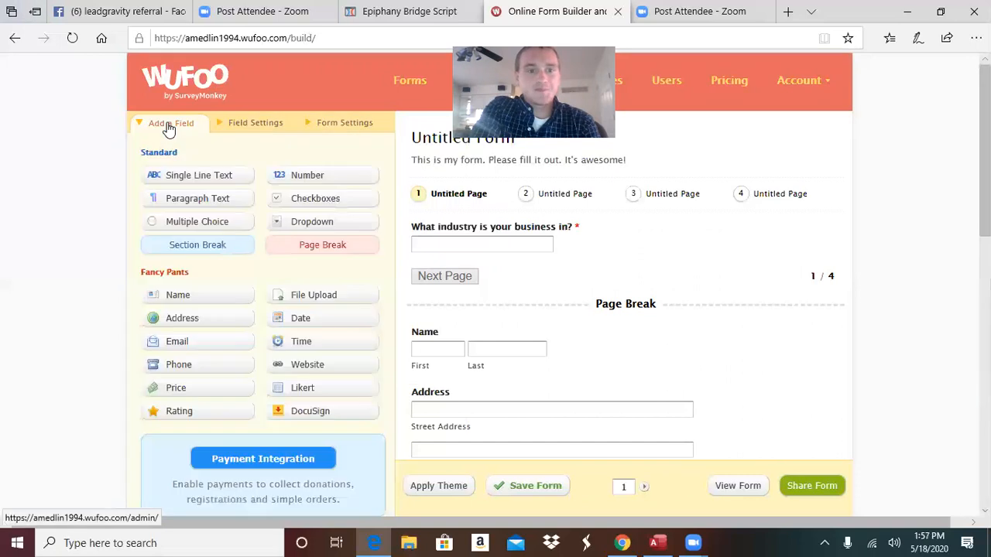
pyautogui.click(219, 203)
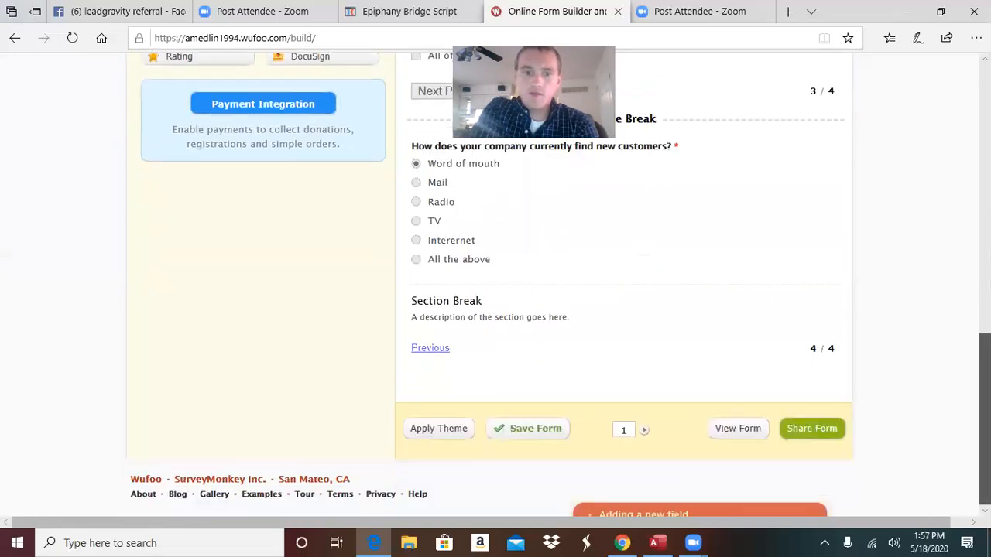
# Label the paragraph field 'What is your company's mission and purpose?' and make it required
pyautogui.click(564, 332)
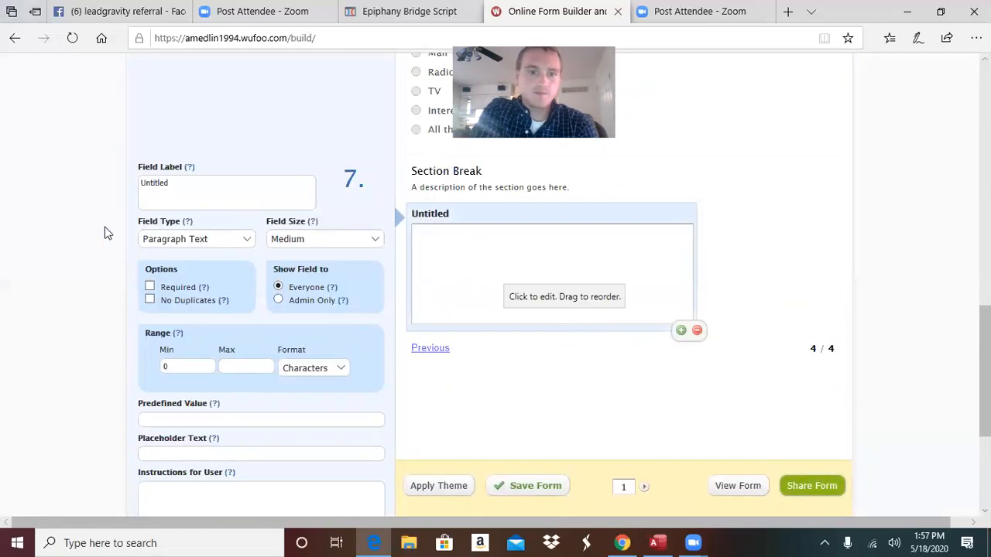
pyautogui.click(213, 175)
pyautogui.hotkey('ctrl', 'a')
pyautogui.press('BackSpace')
pyautogui.write('What is your c')
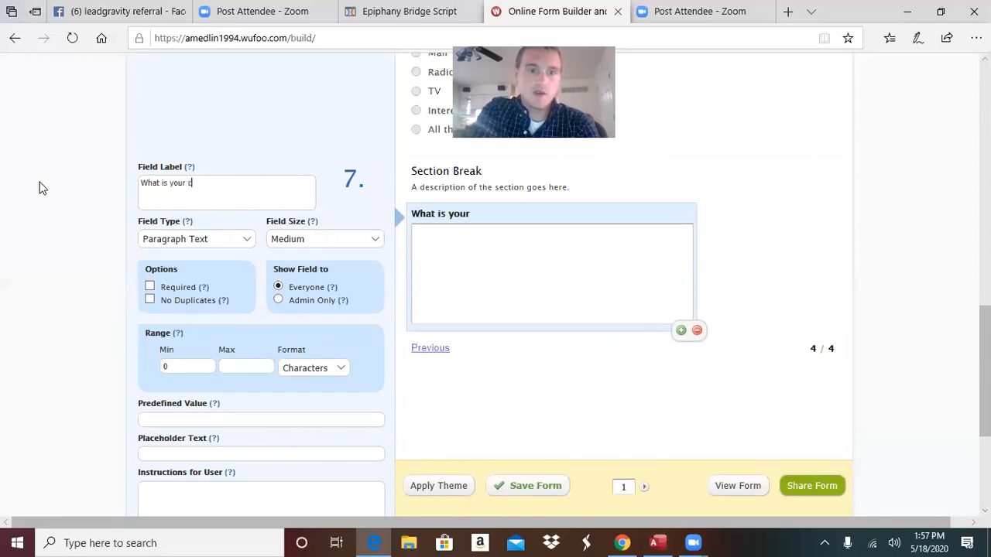
pyautogui.write("ompany's m")
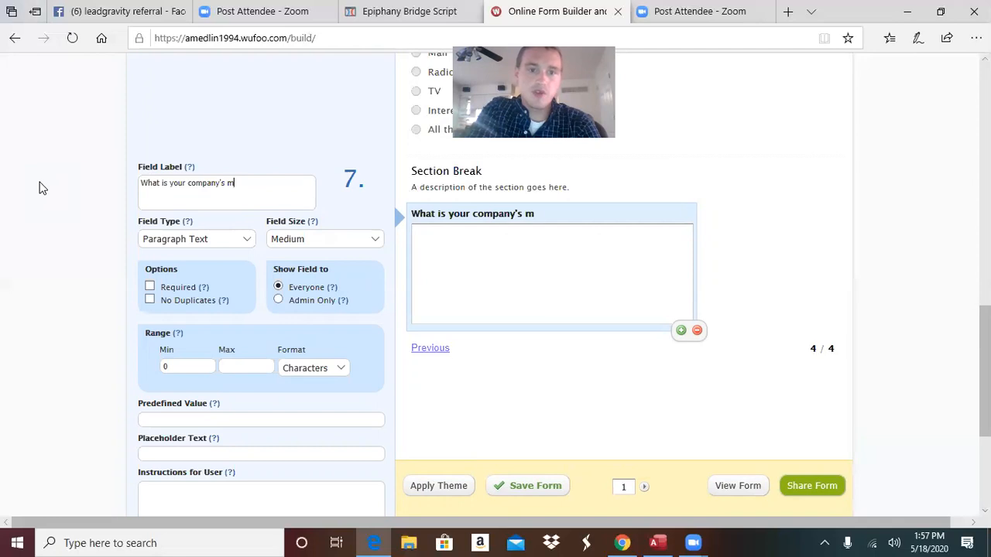
pyautogui.write('ission and pur')
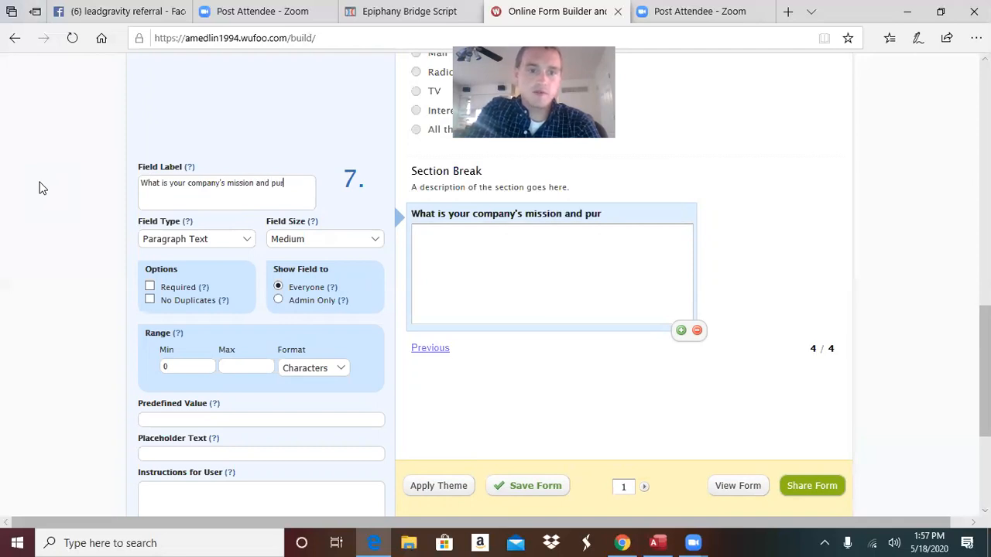
pyautogui.write('pose?')
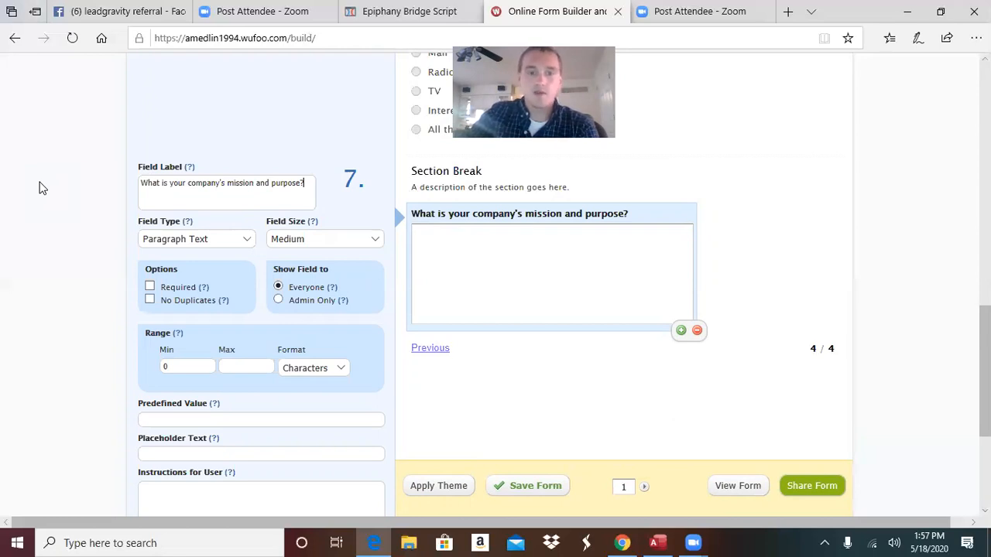
pyautogui.click(149, 287)
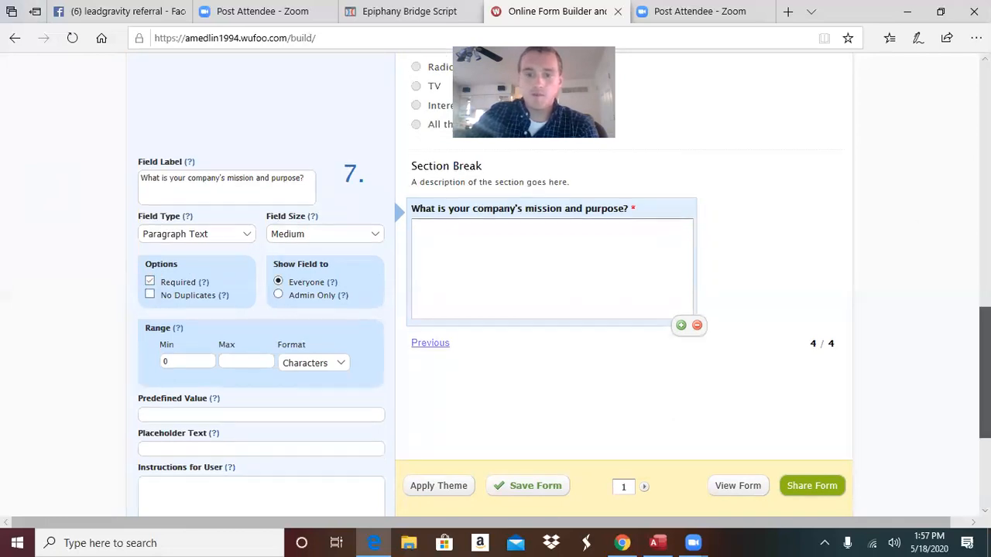
pyautogui.scroll(-2, 950, 270)
pyautogui.moveTo(950, 270); pyautogui.dragTo(985, 351)
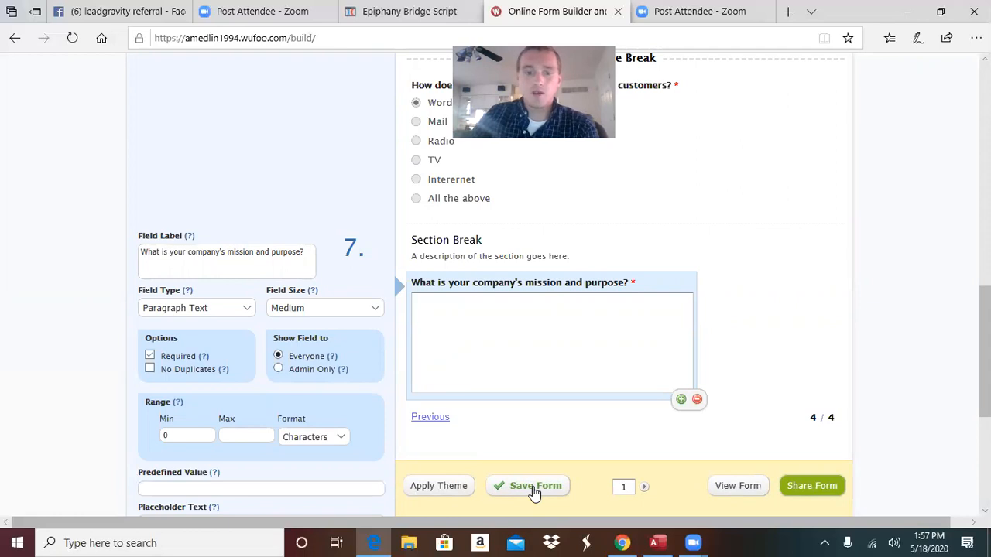
# Save the Wufoo form and go to its Share Form page
pyautogui.click(533, 487)
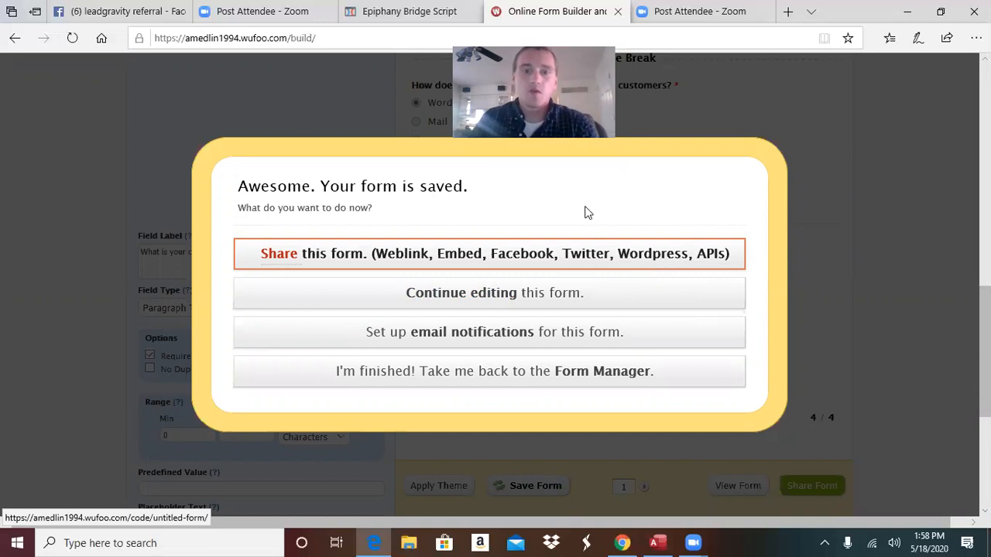
pyautogui.click(588, 259)
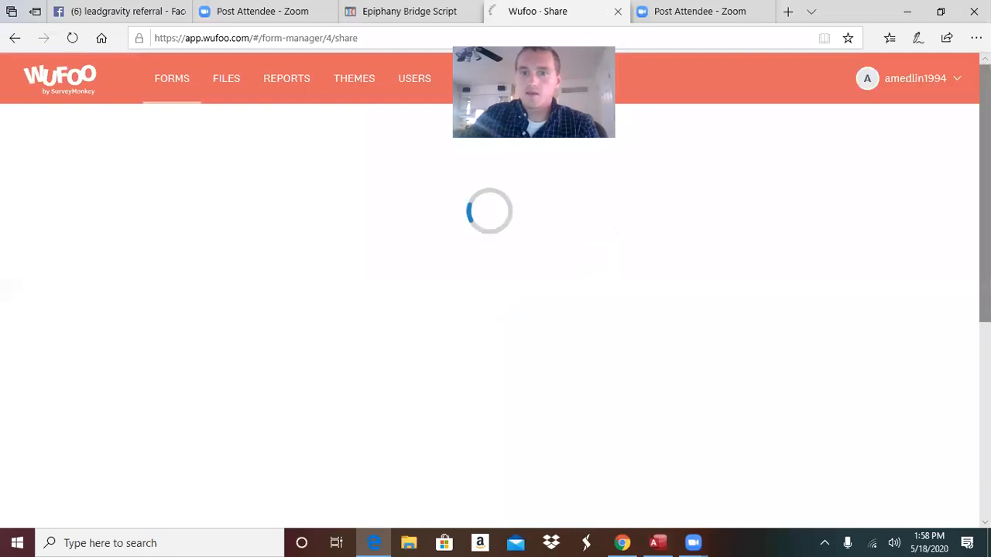
pyautogui.scroll(-1, 489, 290)
pyautogui.scroll(1, 489, 291)
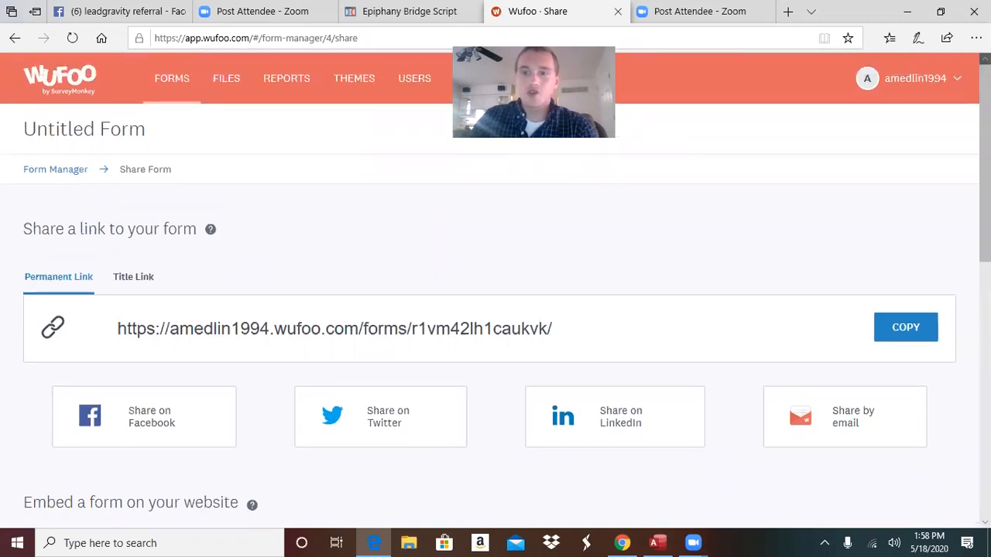
# Copy the Javascript embed code and return to the ClickFunnels page editor
pyautogui.scroll(-1, 984, 186)
pyautogui.scroll(-3, 496, 289)
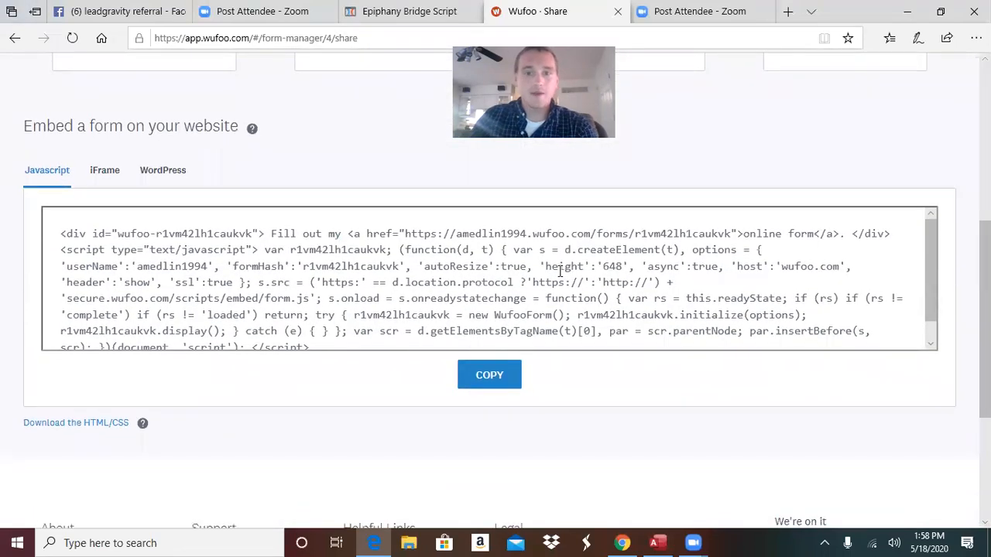
pyautogui.click(489, 375)
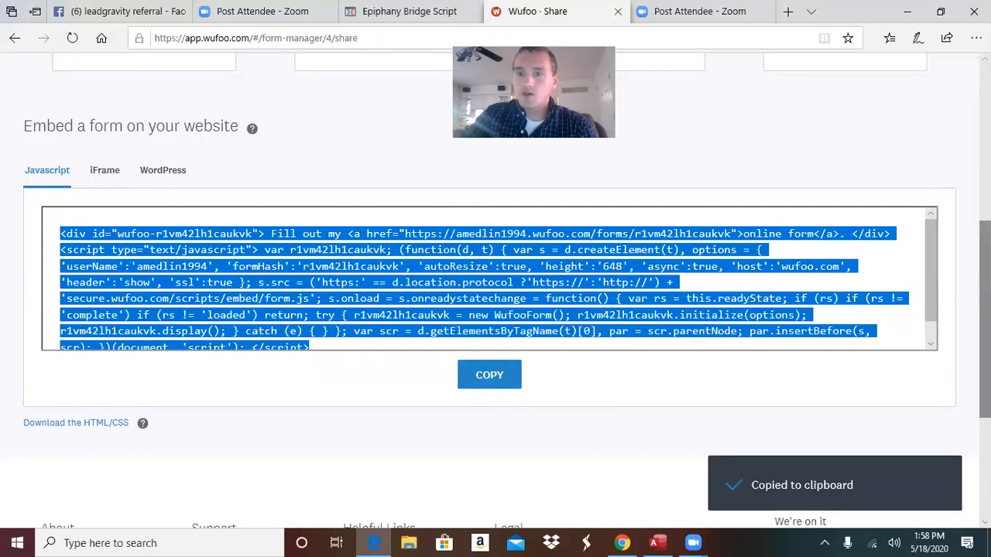
pyautogui.scroll(4, 470, 257)
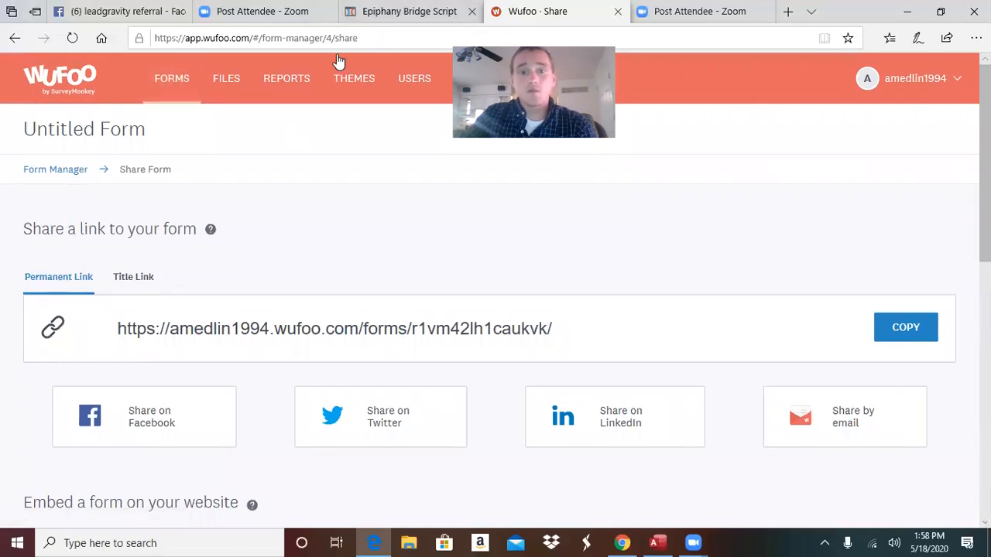
pyautogui.hotkey('ctrl', 'shift', 'Tab')
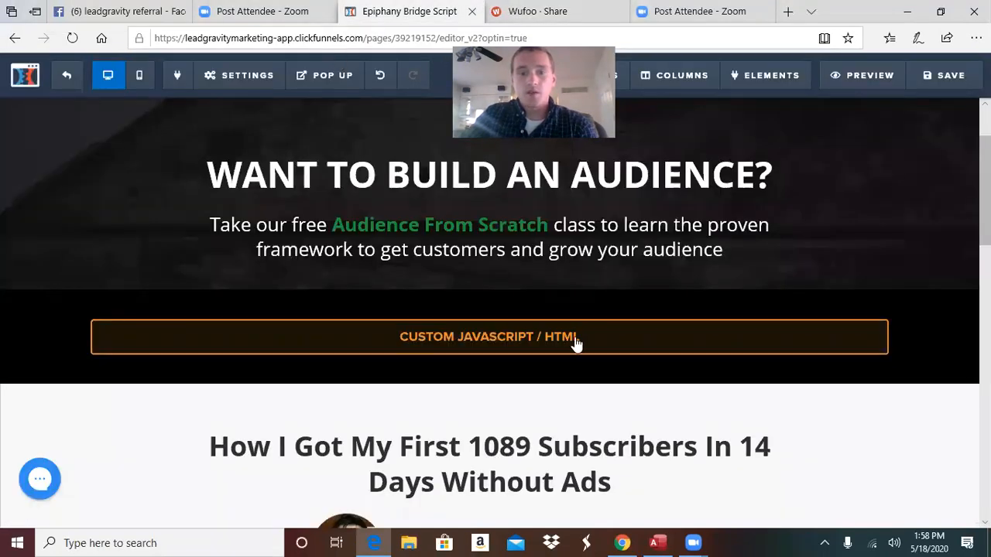
# Paste the Wufoo embed code into the custom JavaScript/HTML element
pyautogui.moveTo(576, 345)
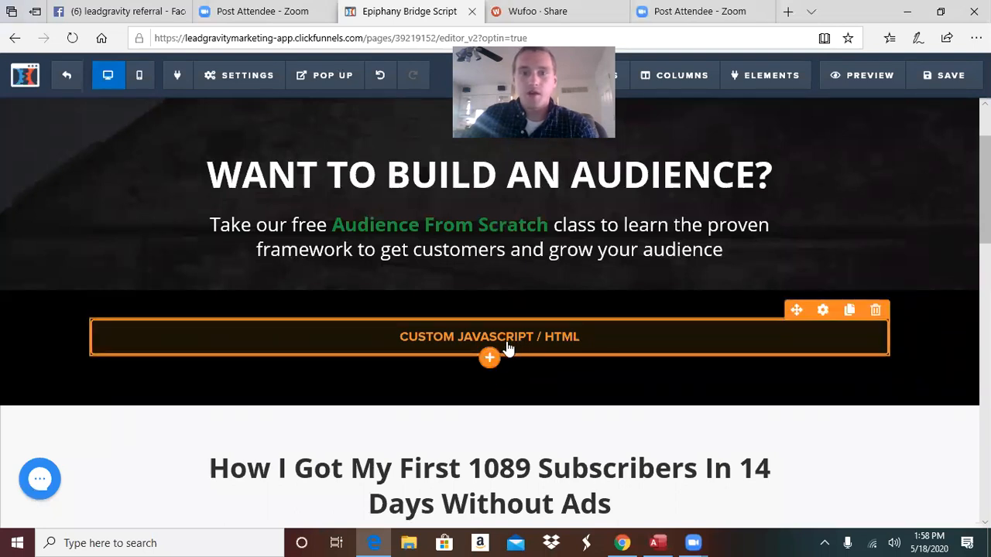
pyautogui.click(571, 352)
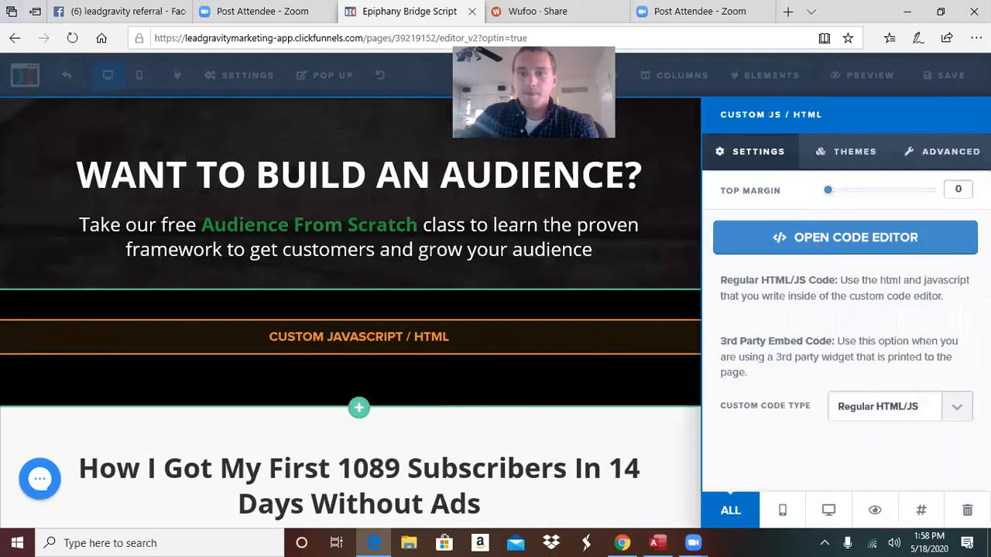
pyautogui.click(936, 246)
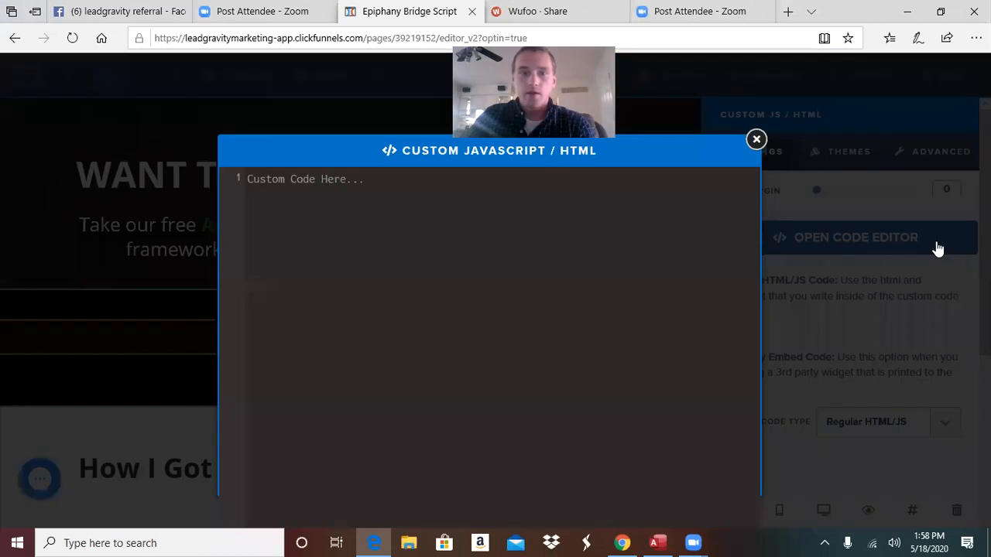
pyautogui.rightClick(602, 294)
pyautogui.click(609, 302)
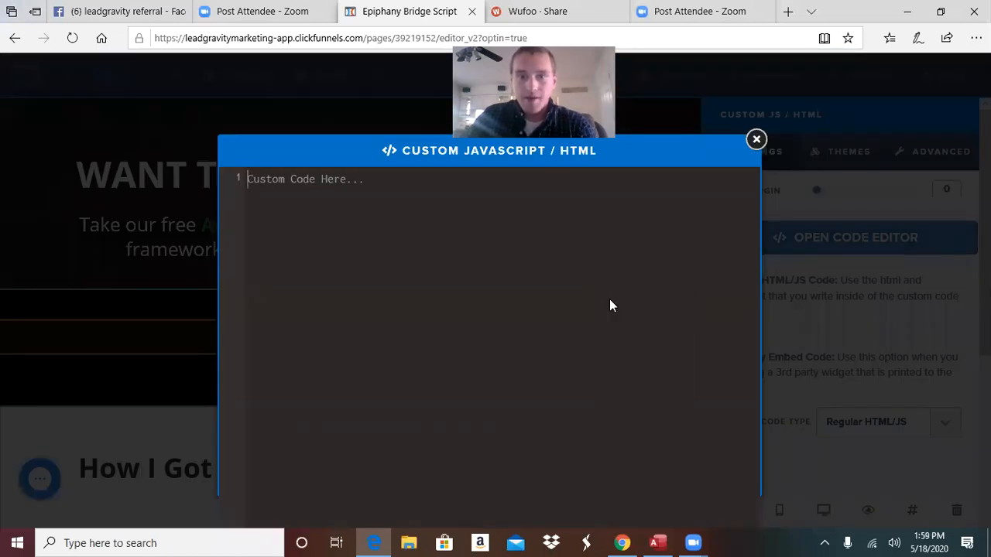
pyautogui.click(912, 250)
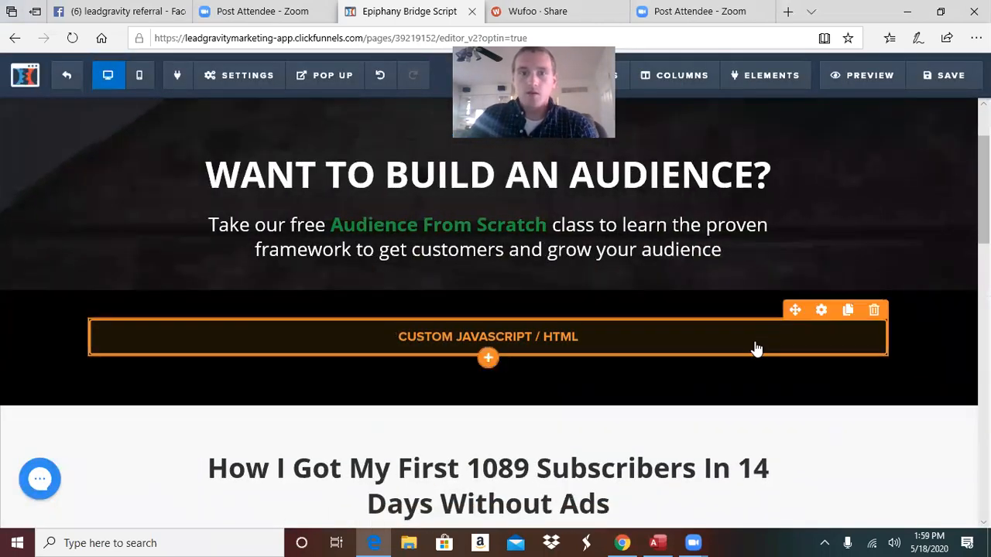
# Change the embed code's 'header':'show' to 'hide' and save the opt-in page
pyautogui.click(756, 349)
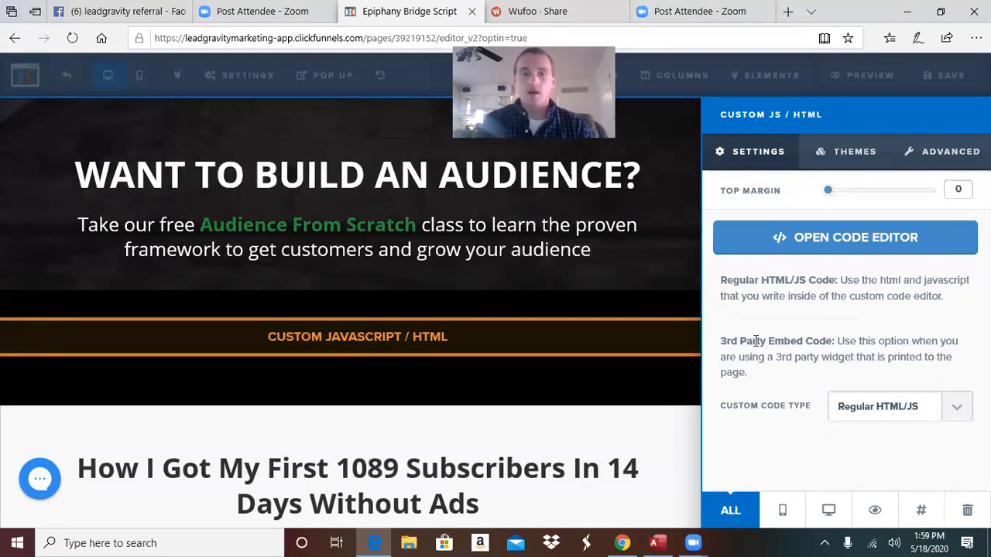
pyautogui.click(914, 240)
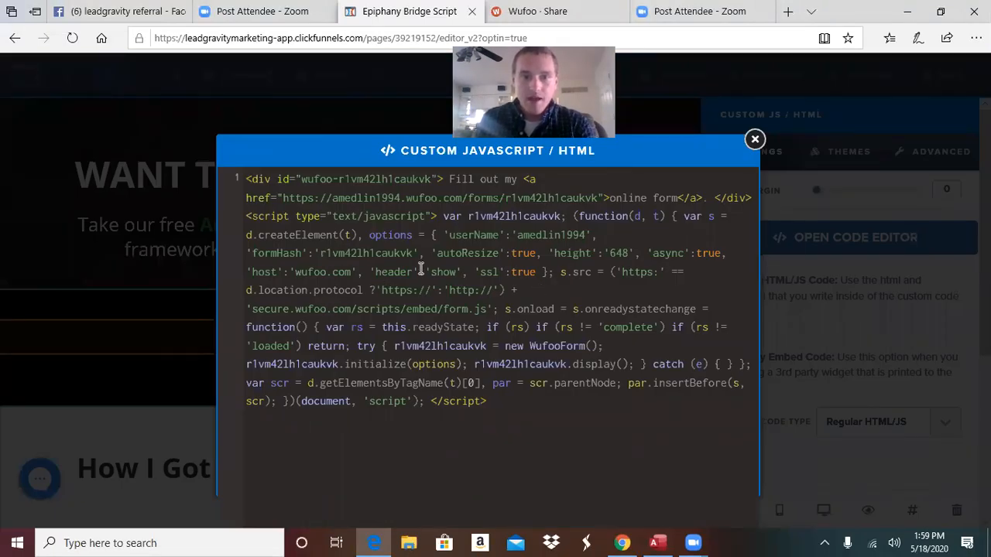
pyautogui.moveTo(368, 272); pyautogui.dragTo(467, 273)
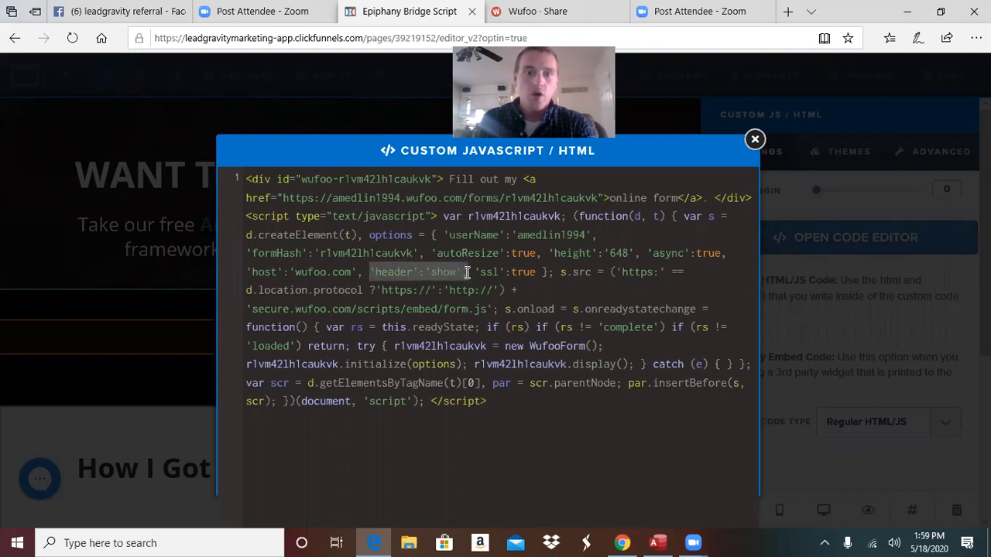
pyautogui.click(456, 270)
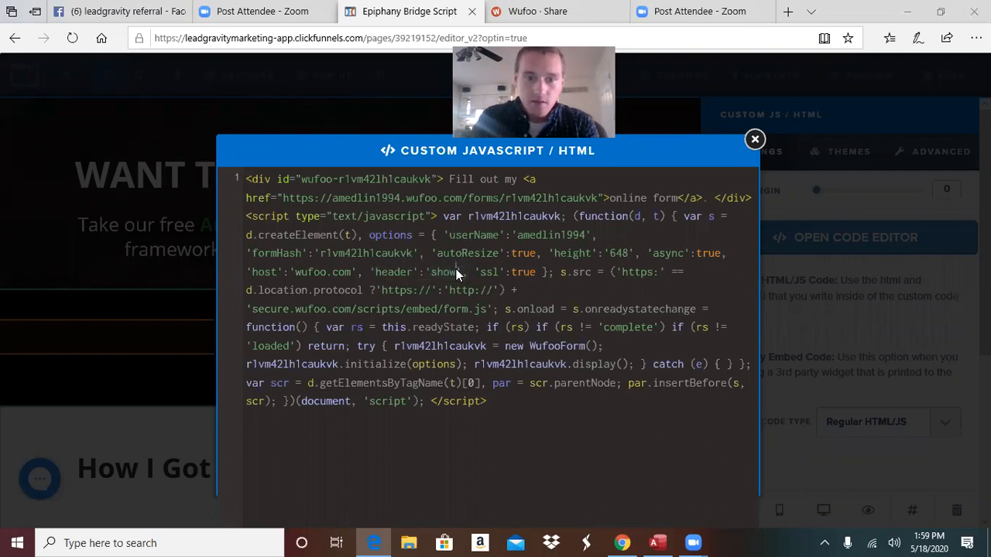
pyautogui.press('BackSpace')
pyautogui.press('BackSpace')
pyautogui.press('BackSpace')
pyautogui.press('BackSpace')
pyautogui.write('hide')
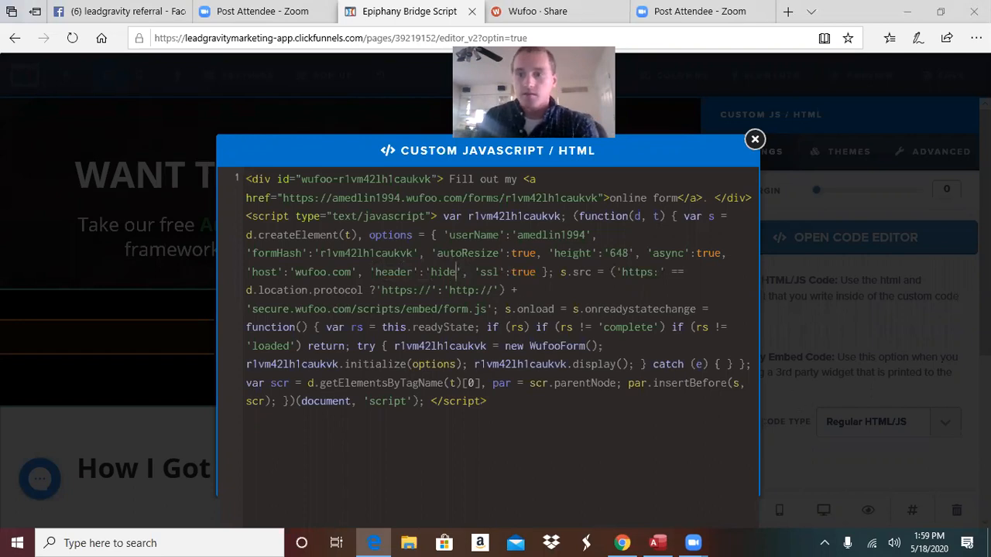
pyautogui.click(840, 326)
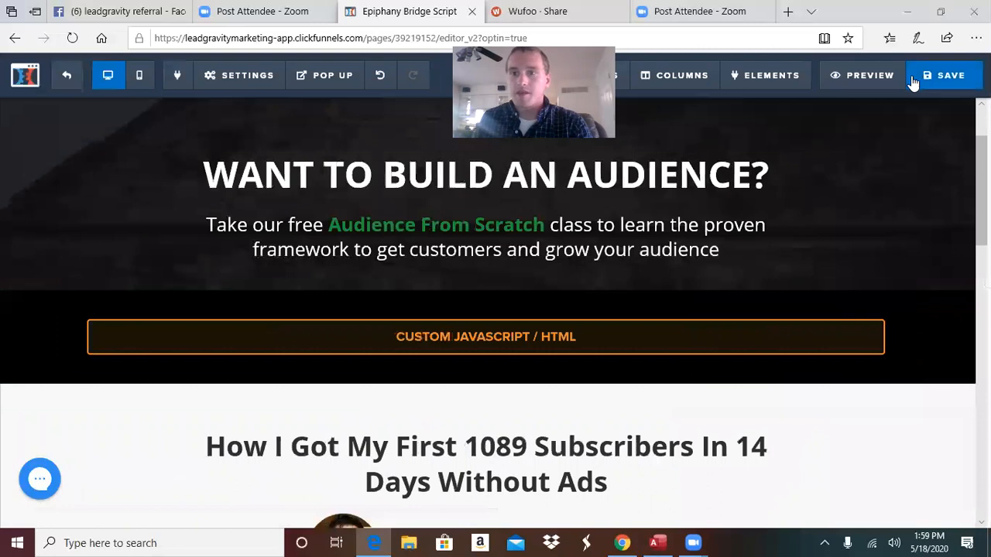
pyautogui.click(915, 77)
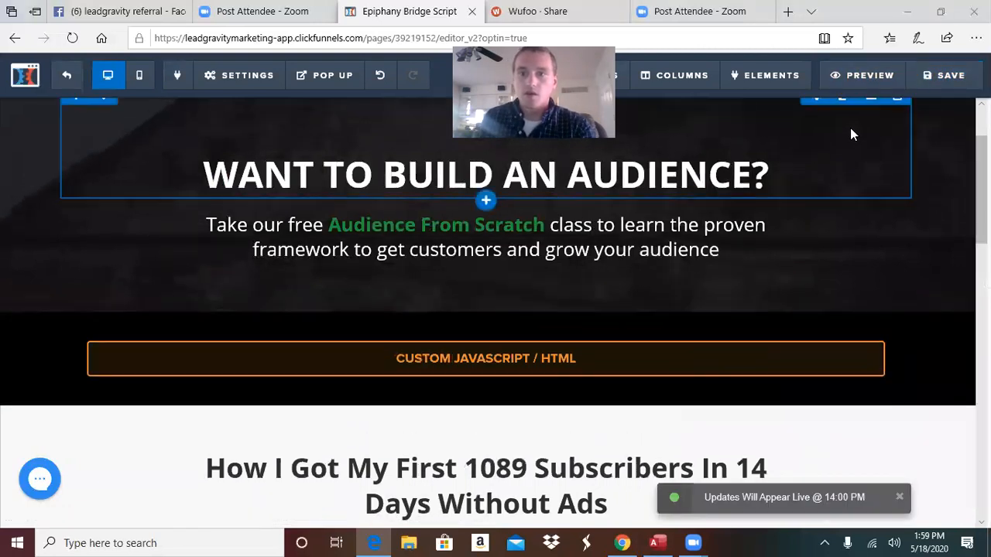
# Preview the opt-in page, answer 'Industrial' for the industry question, and go to page 2
pyautogui.click(860, 78)
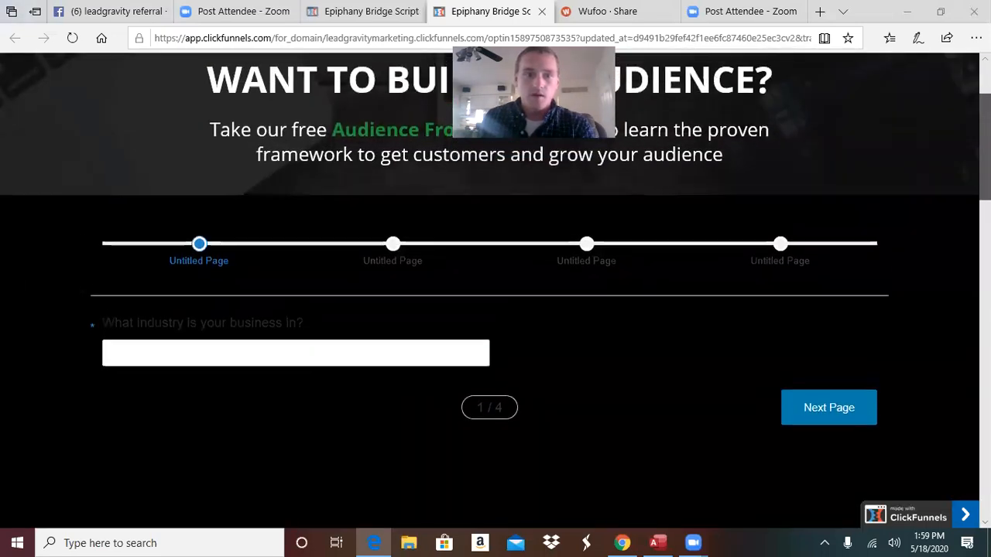
pyautogui.click(382, 346)
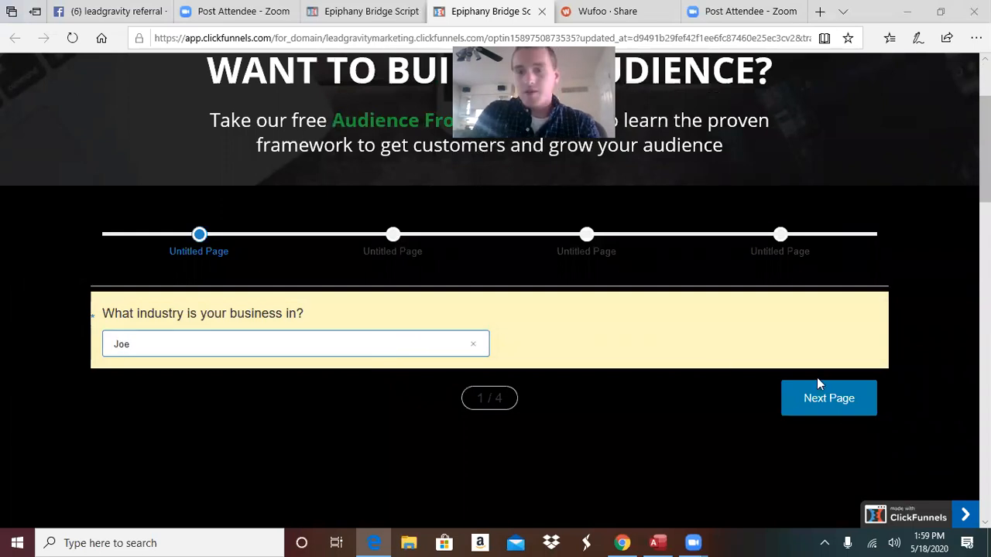
pyautogui.press('BackSpace')
pyautogui.press('BackSpace')
pyautogui.press('BackSpace')
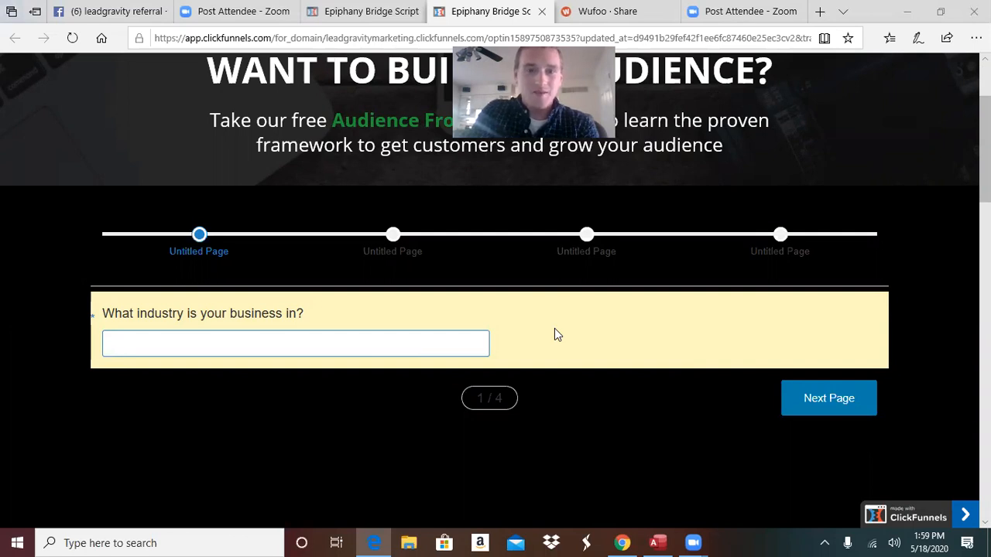
pyautogui.write('Industrial')
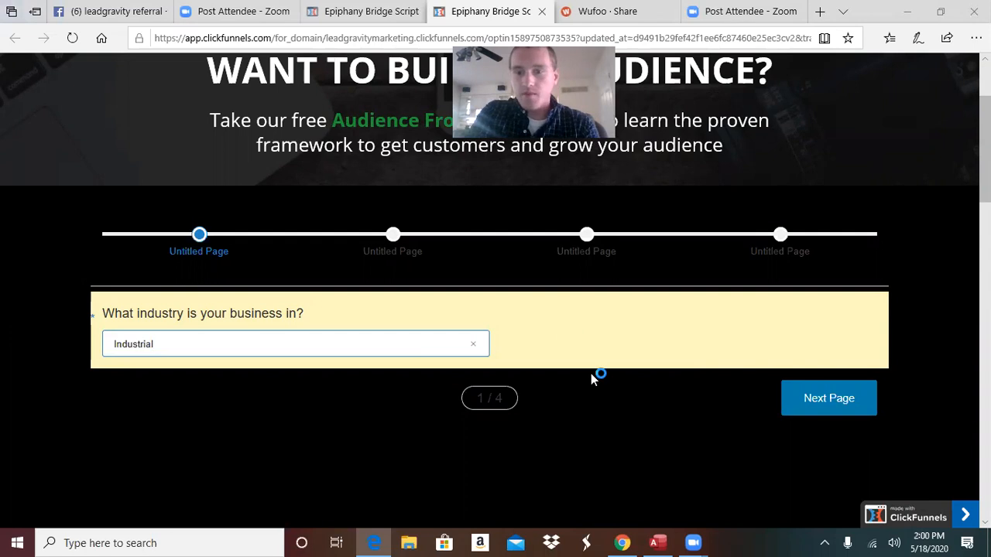
pyautogui.click(865, 394)
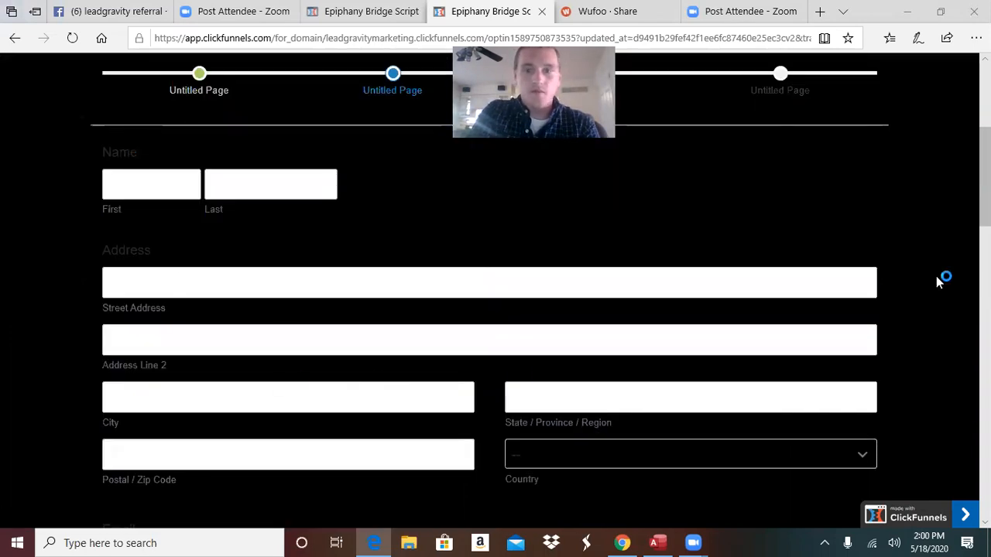
# Enter a first and last name and a row of dashes as the street address
pyautogui.scroll(-5, 936, 281)
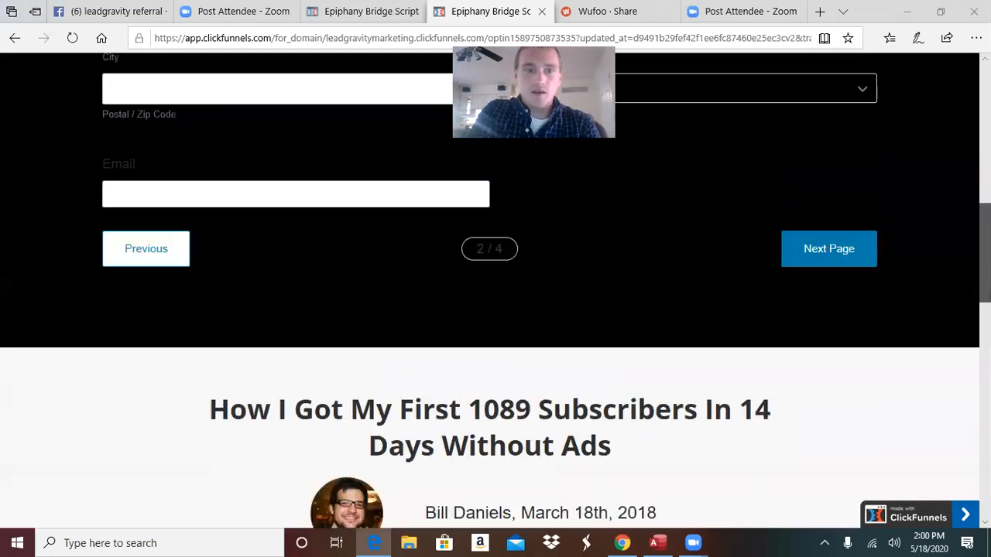
pyautogui.scroll(7, 495, 281)
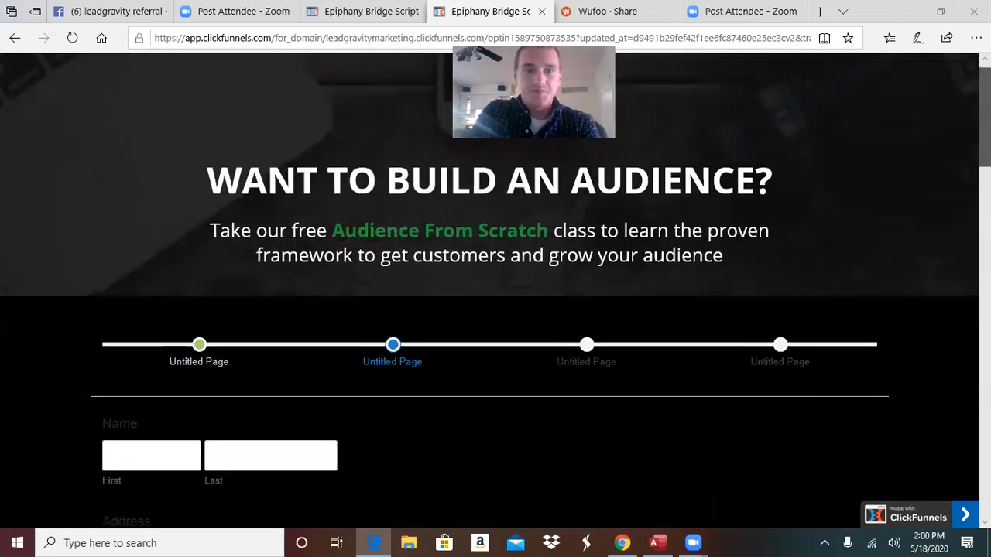
pyautogui.scroll(-15, 945, 408)
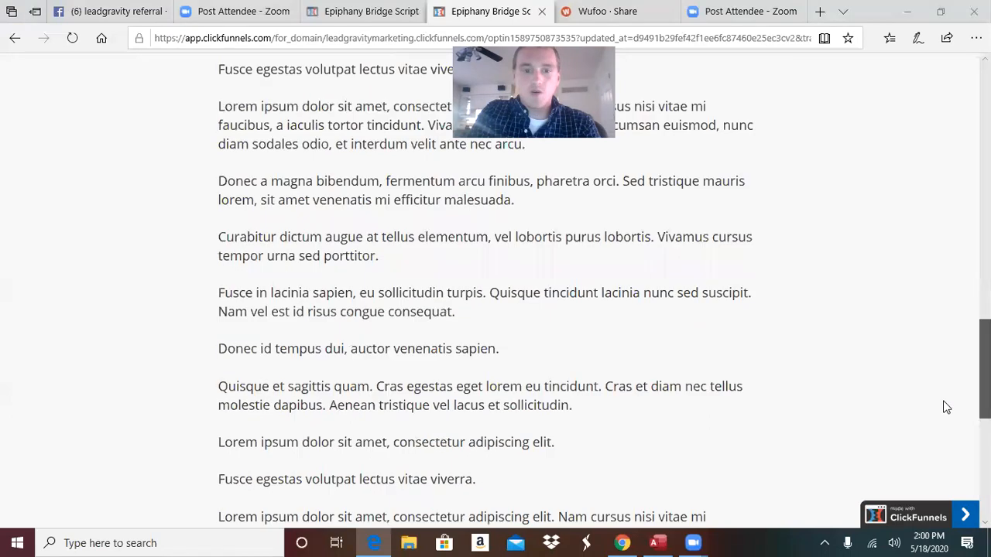
pyautogui.scroll(15, 946, 407)
pyautogui.scroll(-3, 946, 407)
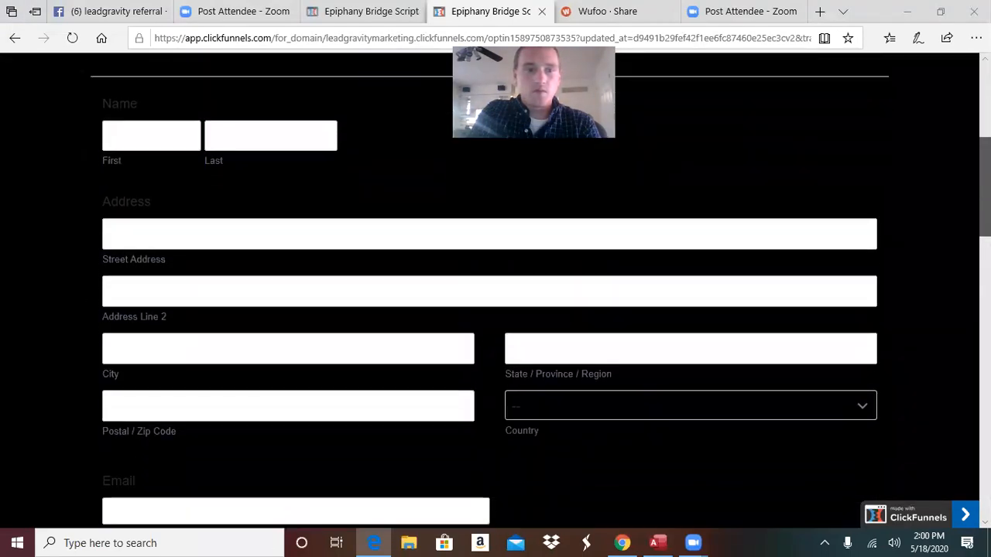
pyautogui.click(112, 127)
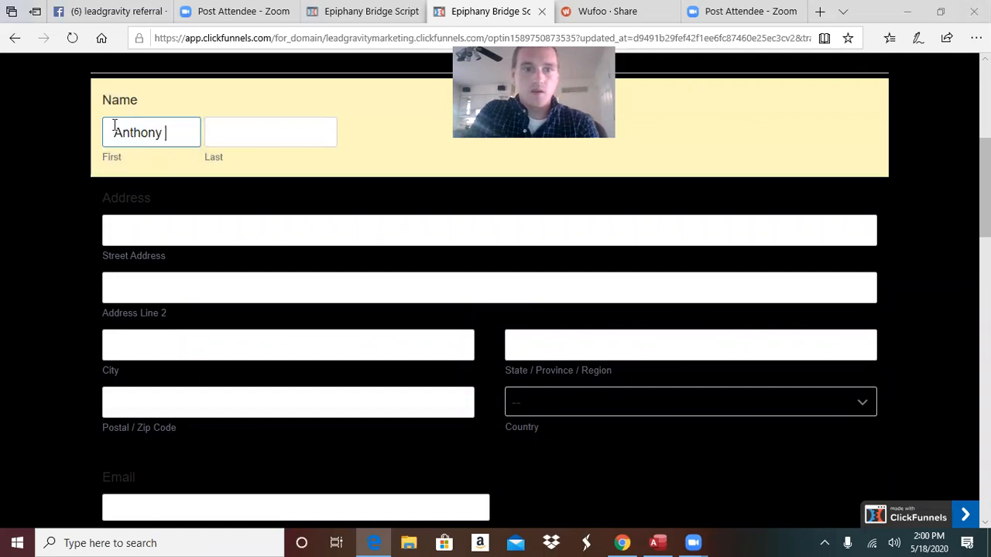
pyautogui.click(210, 128)
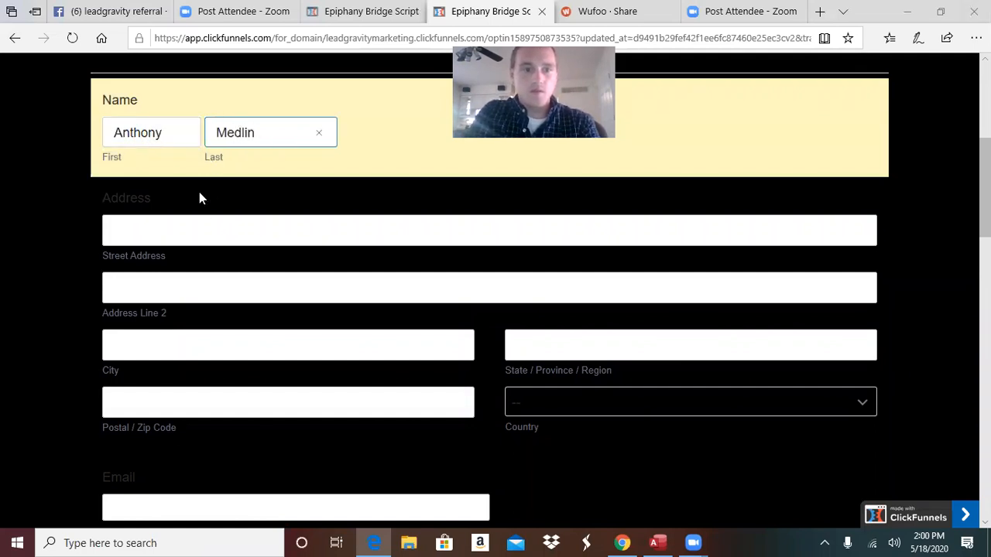
pyautogui.click(203, 221)
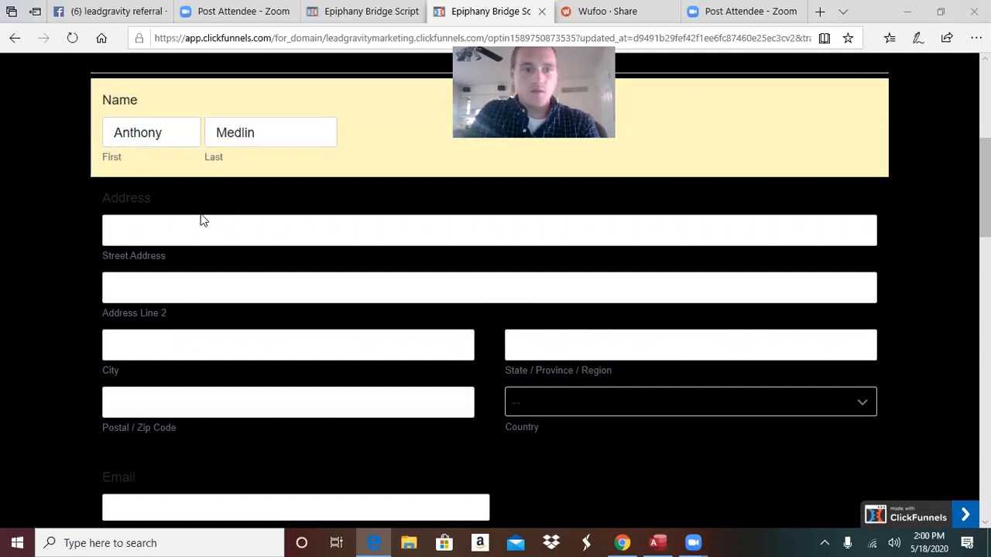
pyautogui.write('----------------------------------')
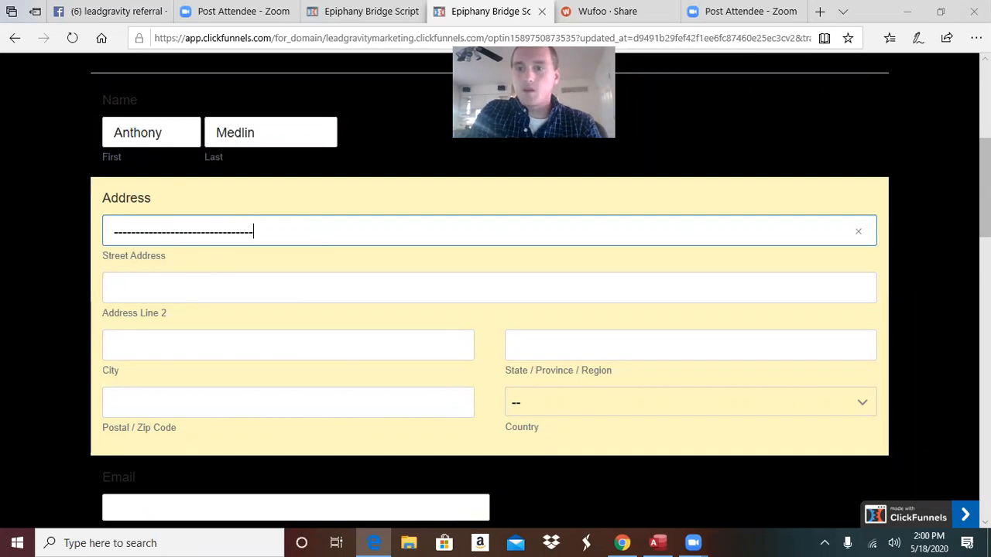
# Point out the Untitled page name in the form's progress bar
pyautogui.scroll(-4, 495, 291)
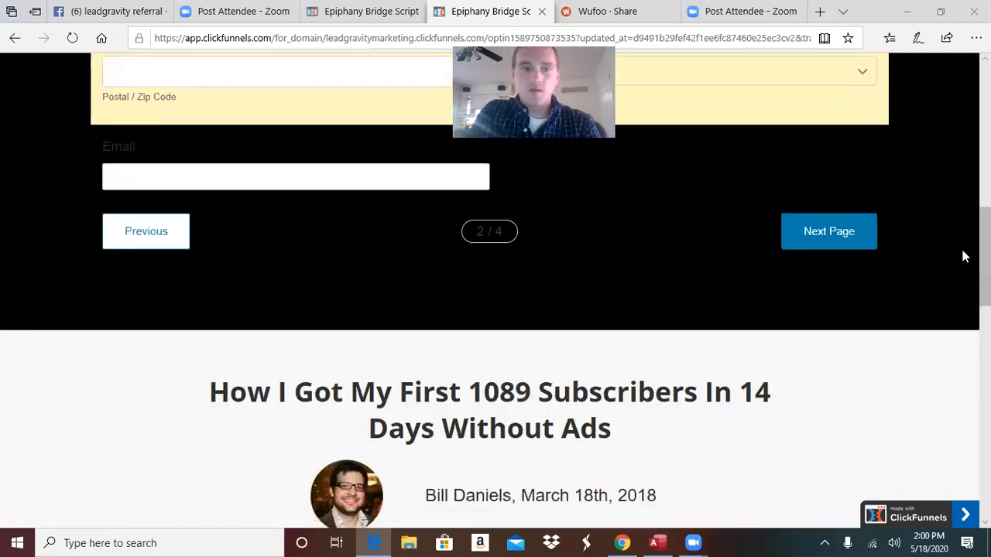
pyautogui.scroll(8, 495, 291)
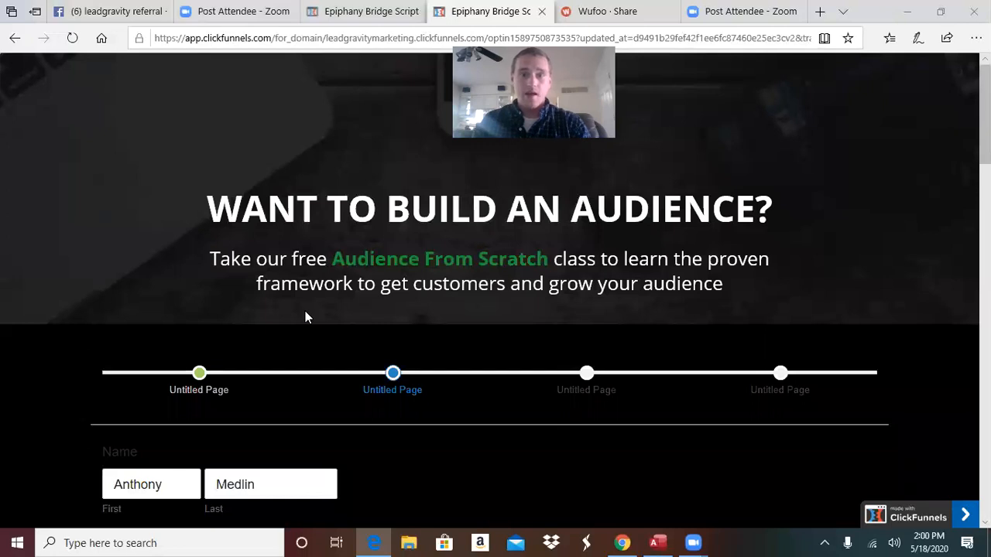
pyautogui.doubleClick(375, 390)
pyautogui.hscroll(1, 375, 391)
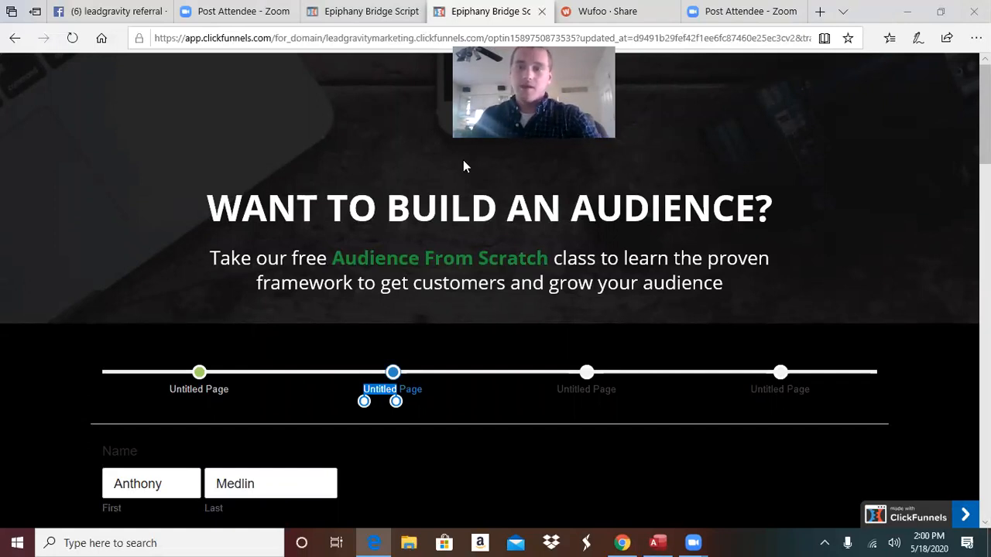
pyautogui.scroll(-5, 955, 127)
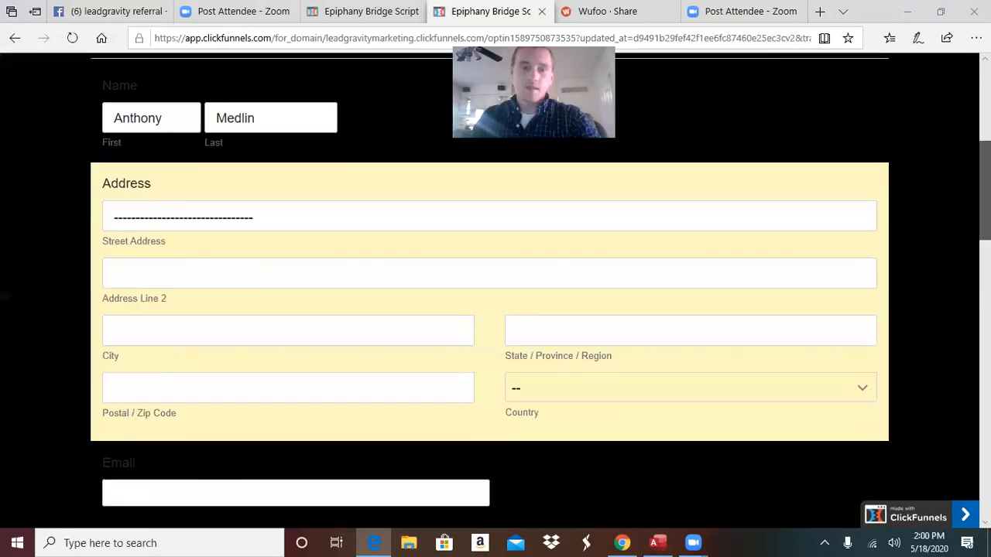